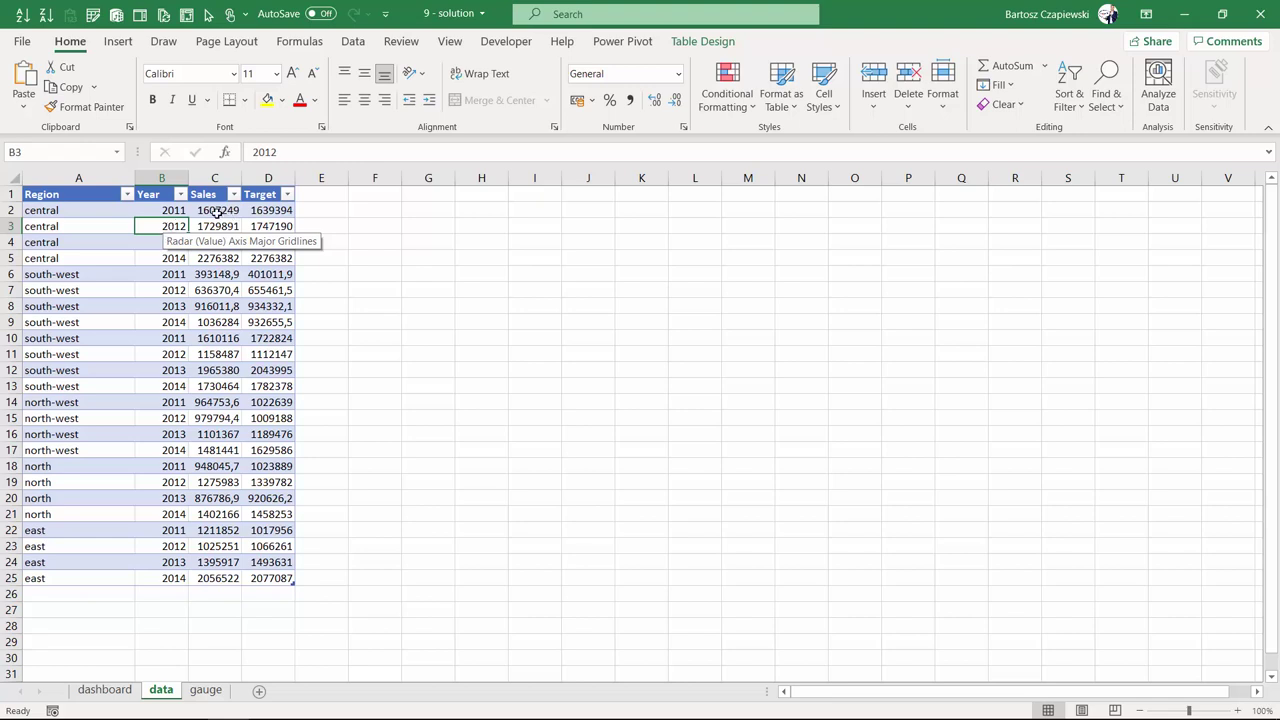
- Select a Sales value in the Region/Year/Sales/Target table and show the Insert ribbon
left_click(217, 213)
left_click(276, 215)
left_click(214, 210)
left_click(120, 44)
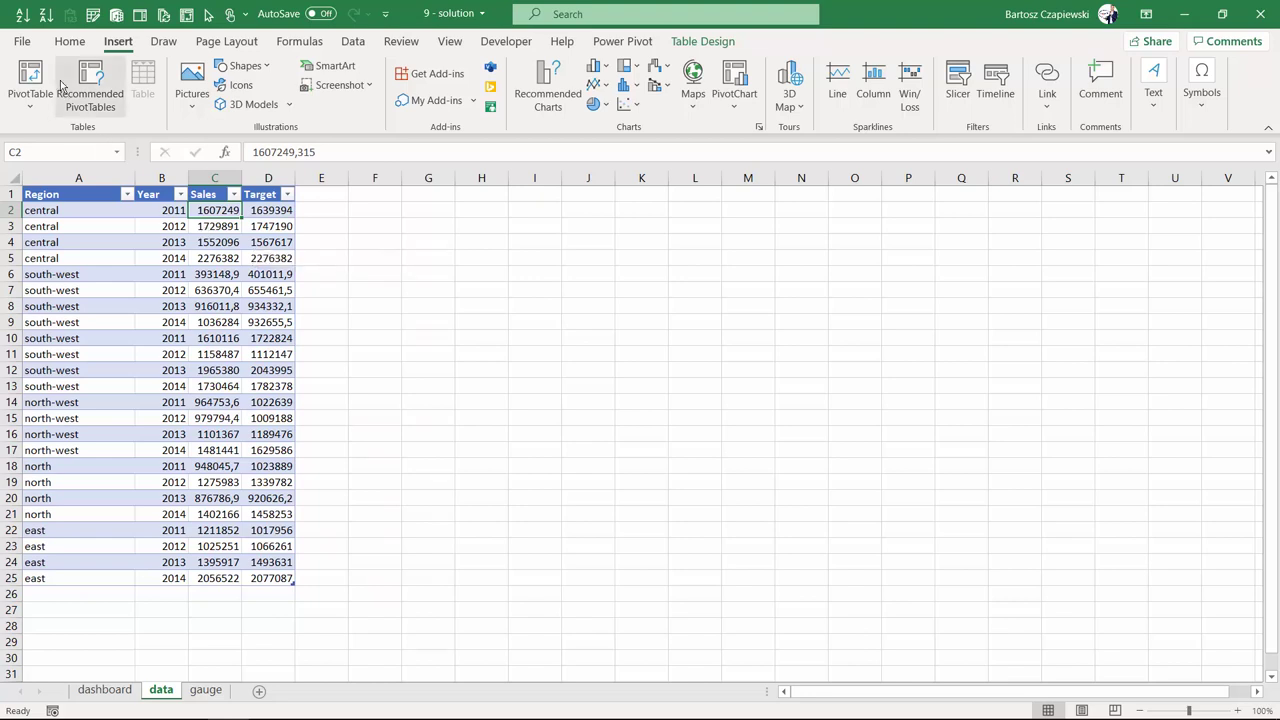
- Insert a PivotTable on a new sheet with Sales and Target as Values and Year as Rows
left_click(30, 78)
left_click(824, 618)
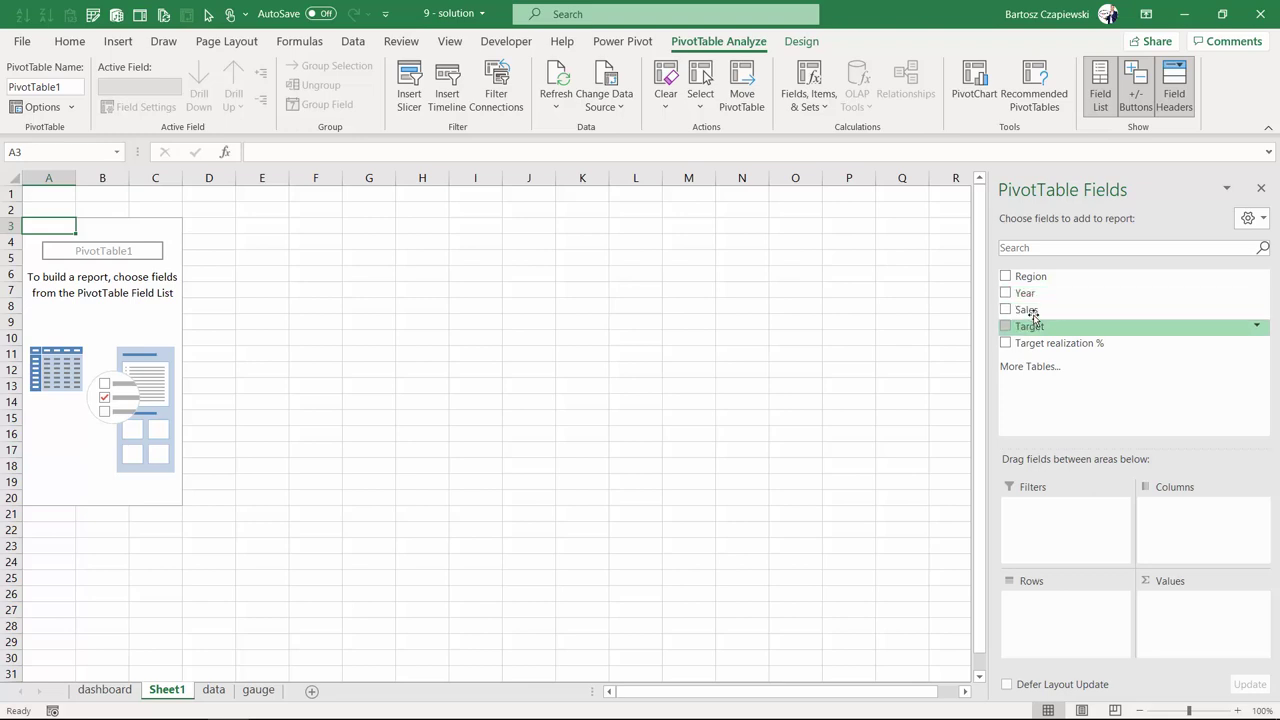
left_click_drag(1033, 313, 1175, 612)
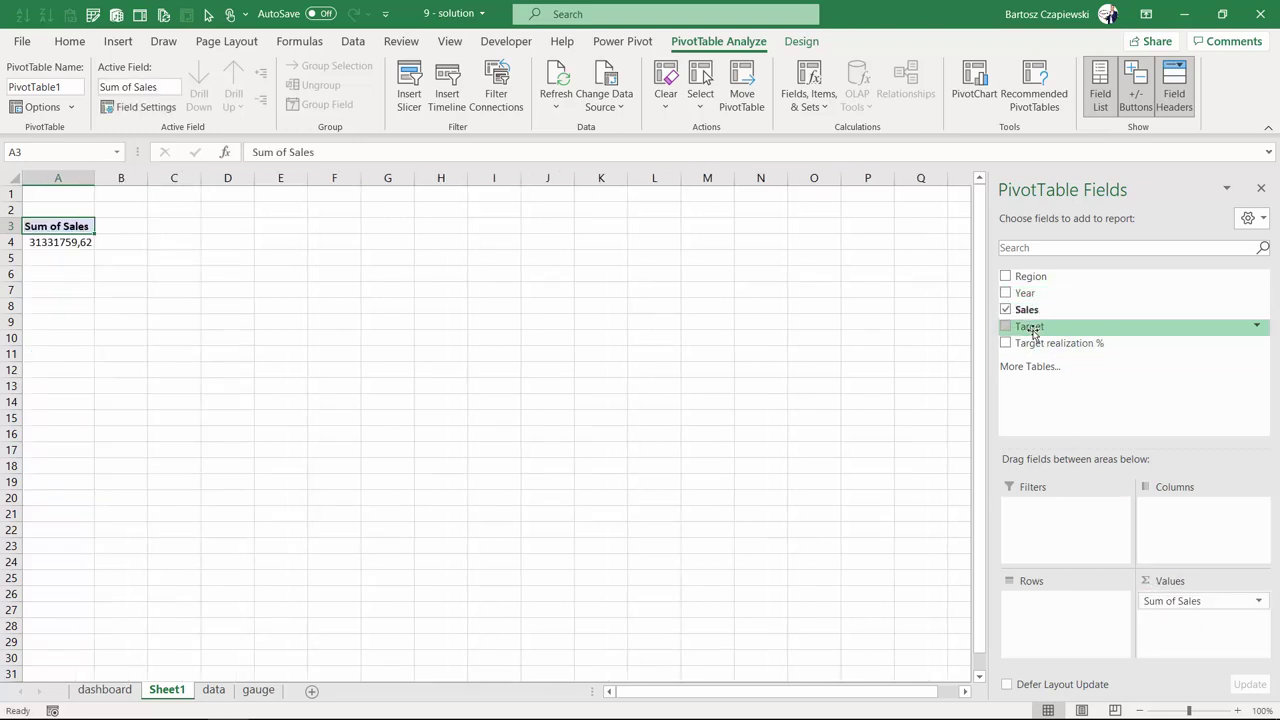
left_click_drag(1033, 333, 1165, 615)
left_click_drag(1025, 293, 1068, 620)
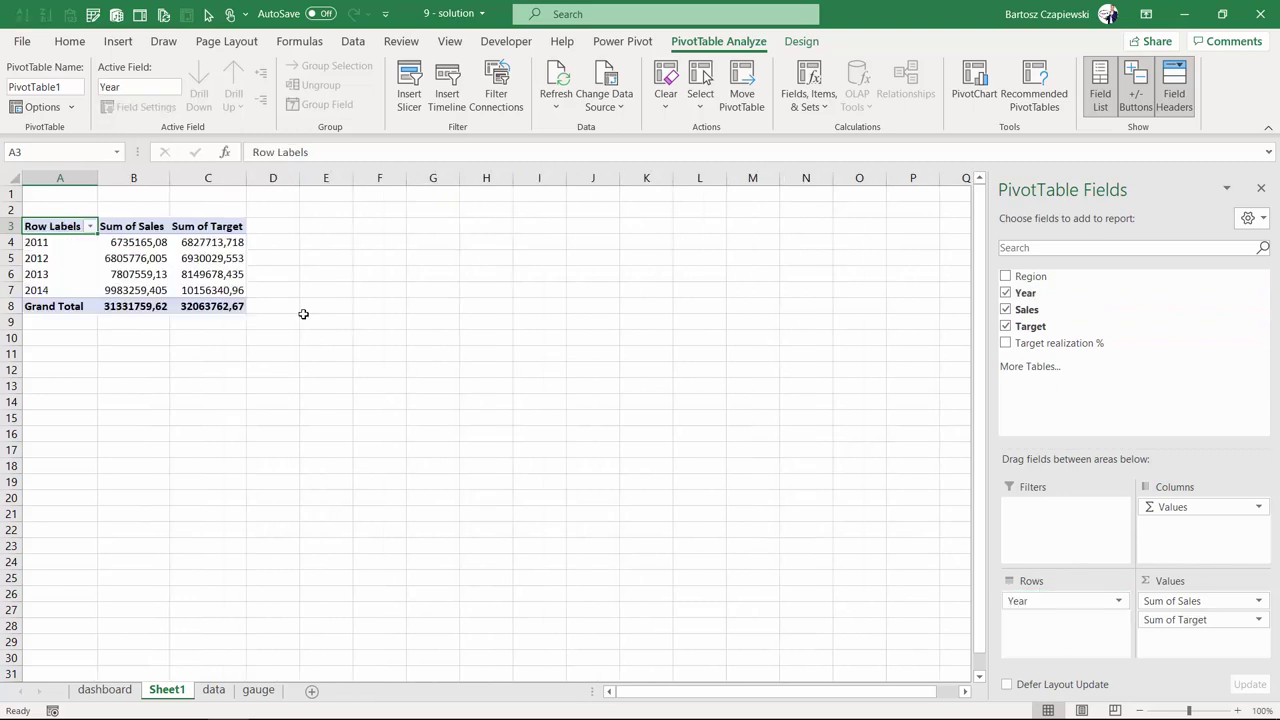
left_click(139, 242)
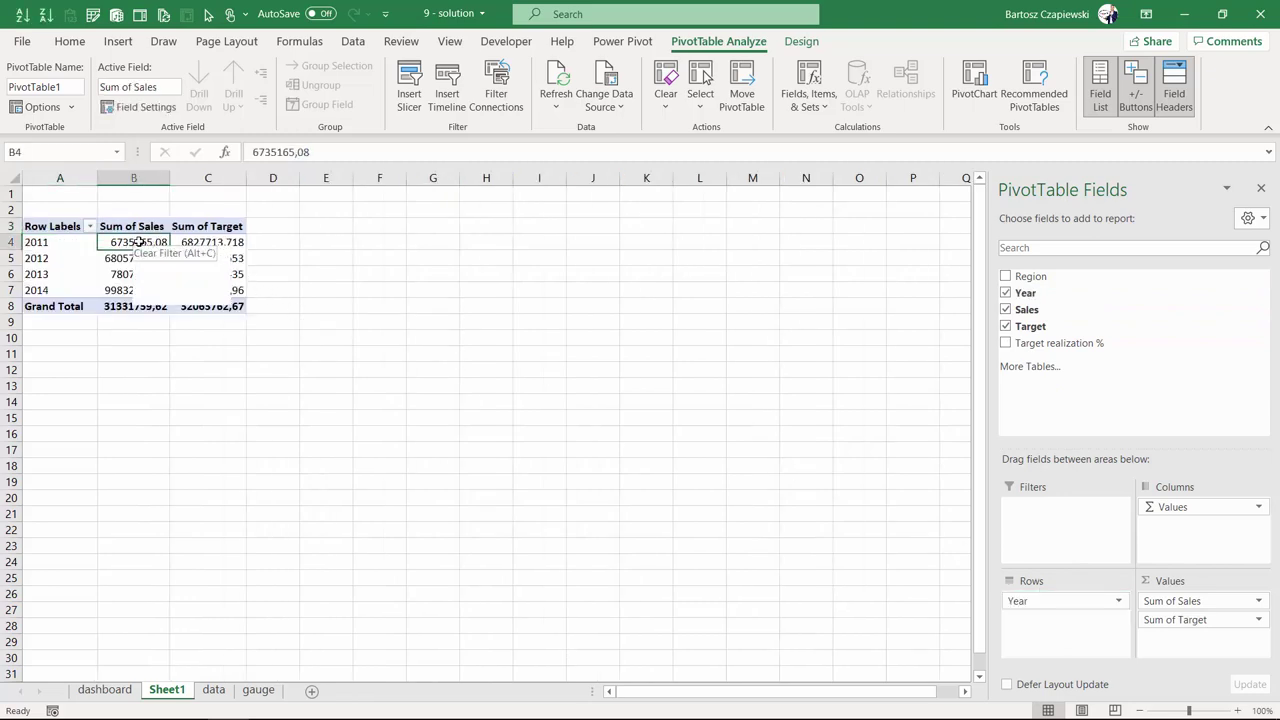
- Insert a Combo PivotChart: Sum of Sales as columns, Sum of Target as Line with Markers
left_click(118, 44)
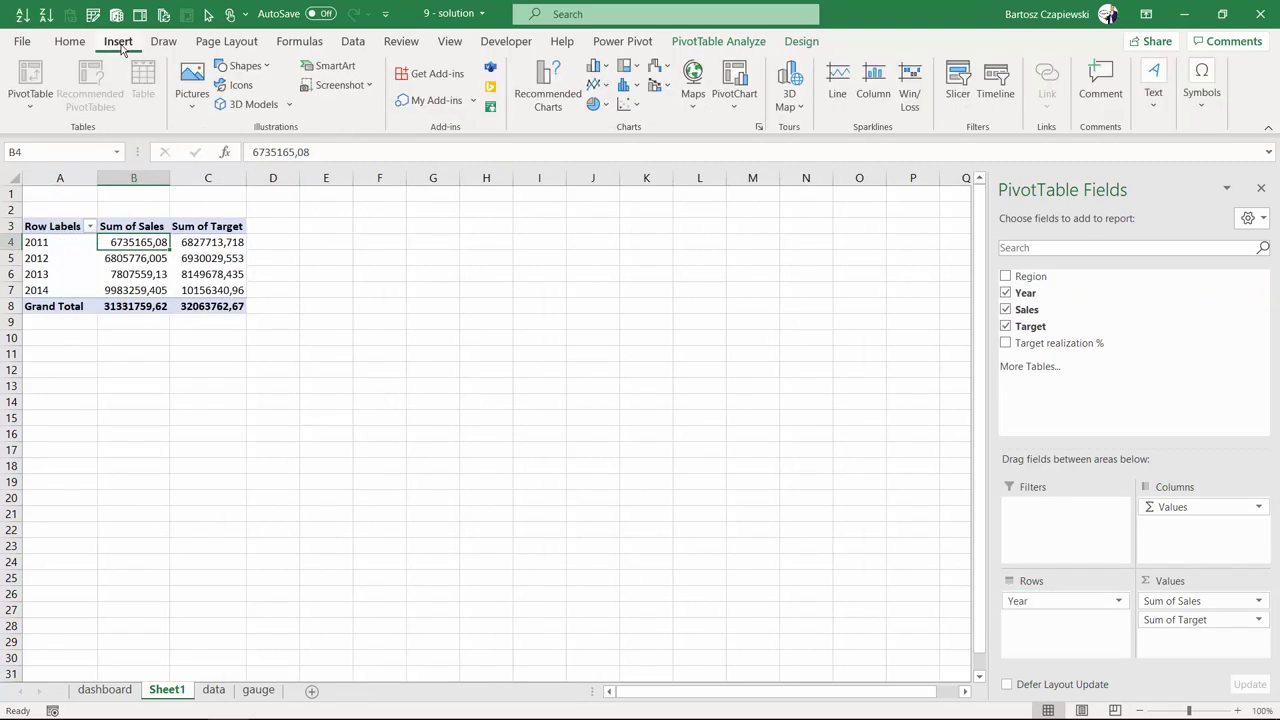
left_click(760, 131)
left_click(432, 508)
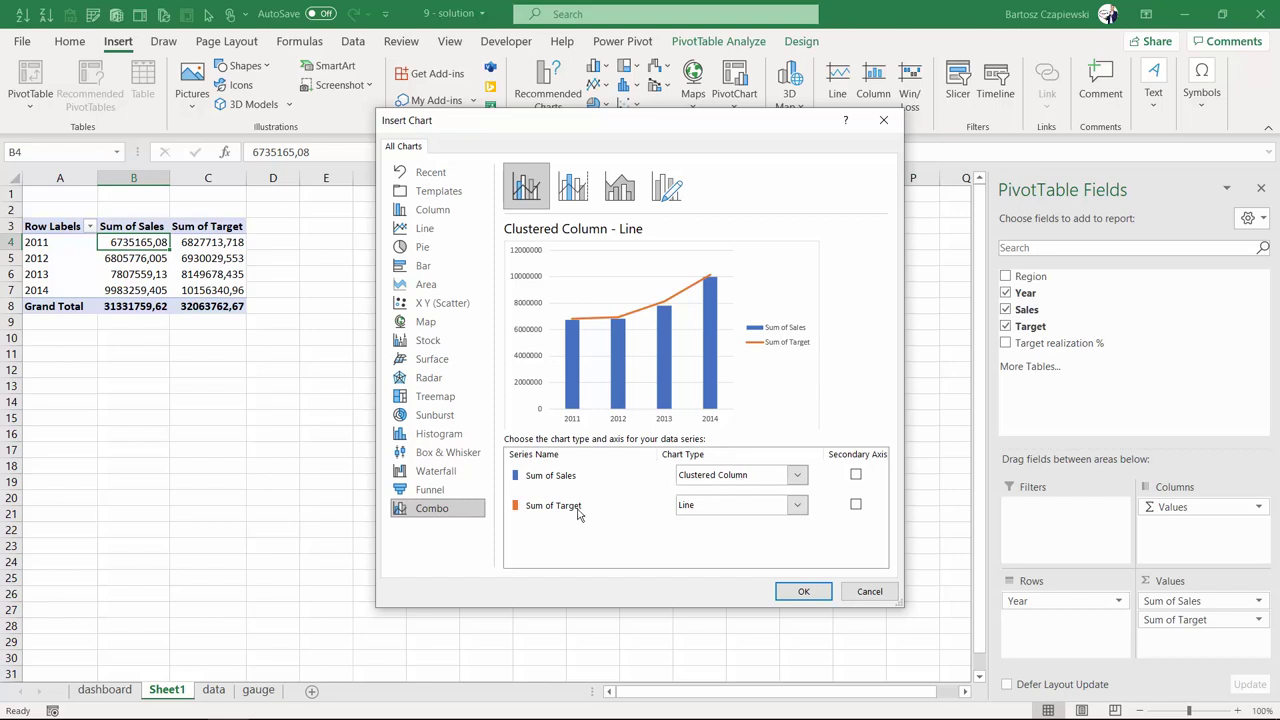
left_click(790, 505)
left_click(839, 337)
left_click(803, 591)
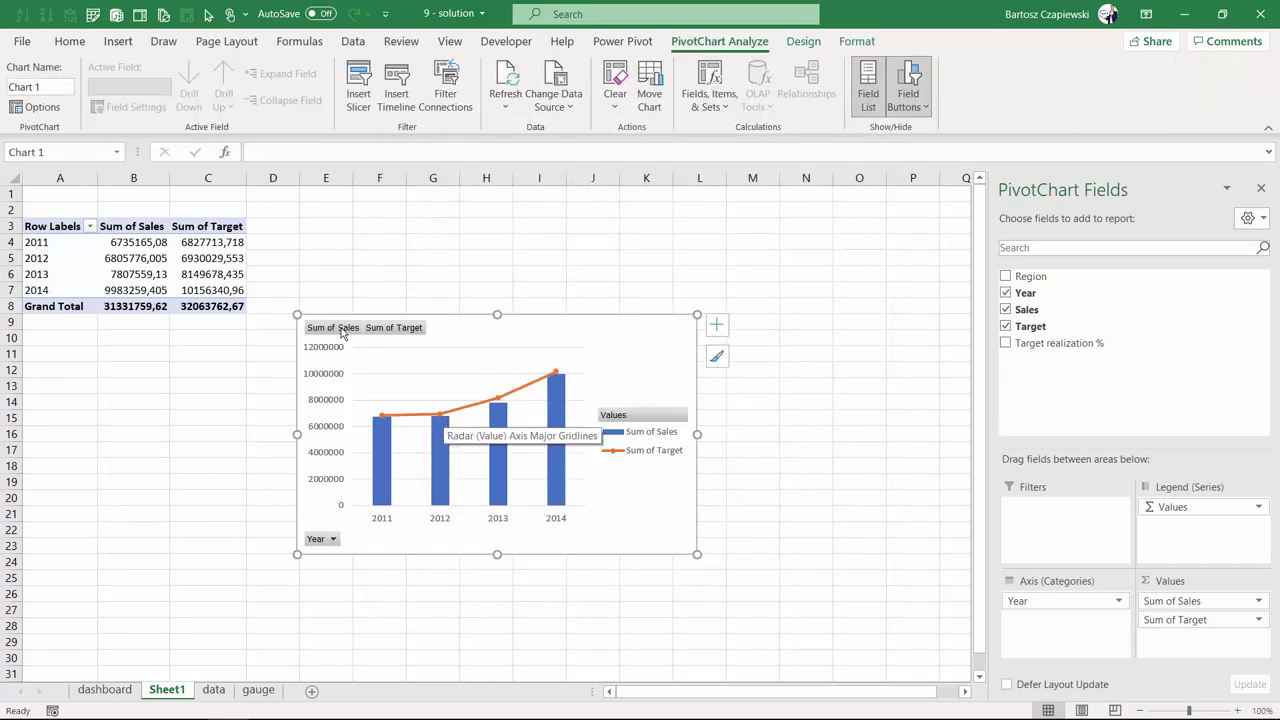
- Hide all field buttons on the chart and delete the legend
left_click(338, 331)
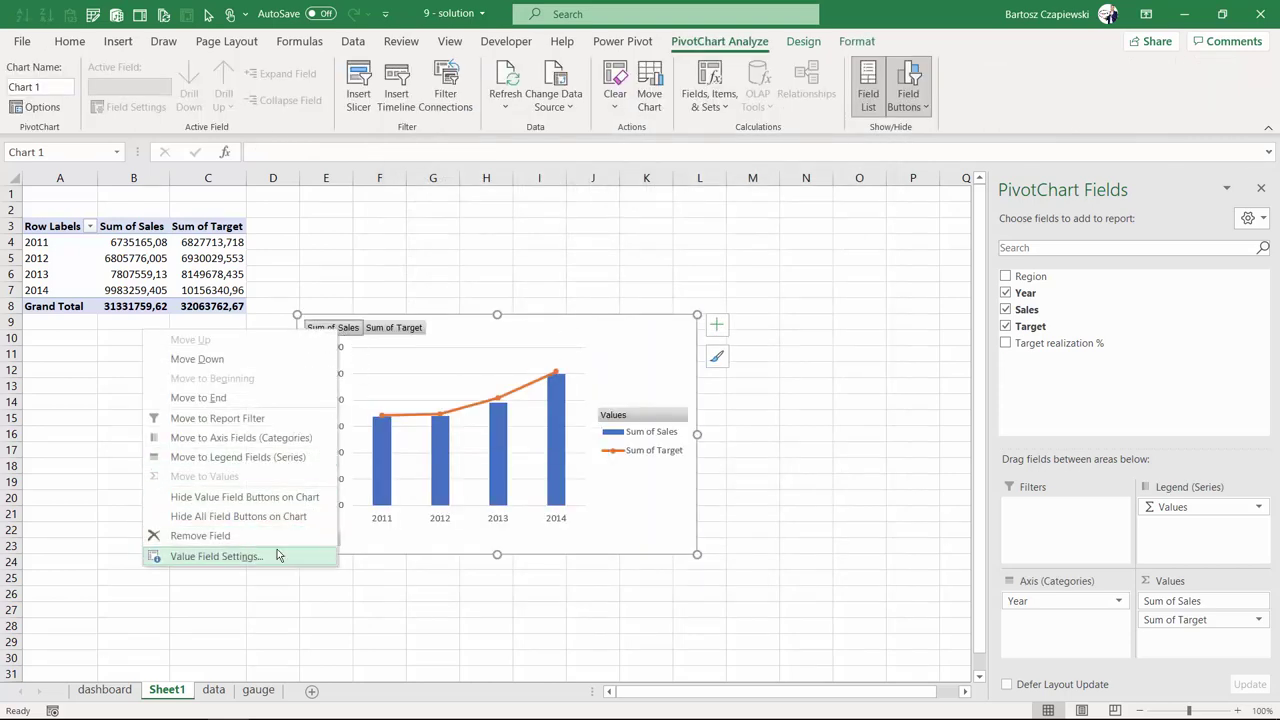
left_click(272, 517)
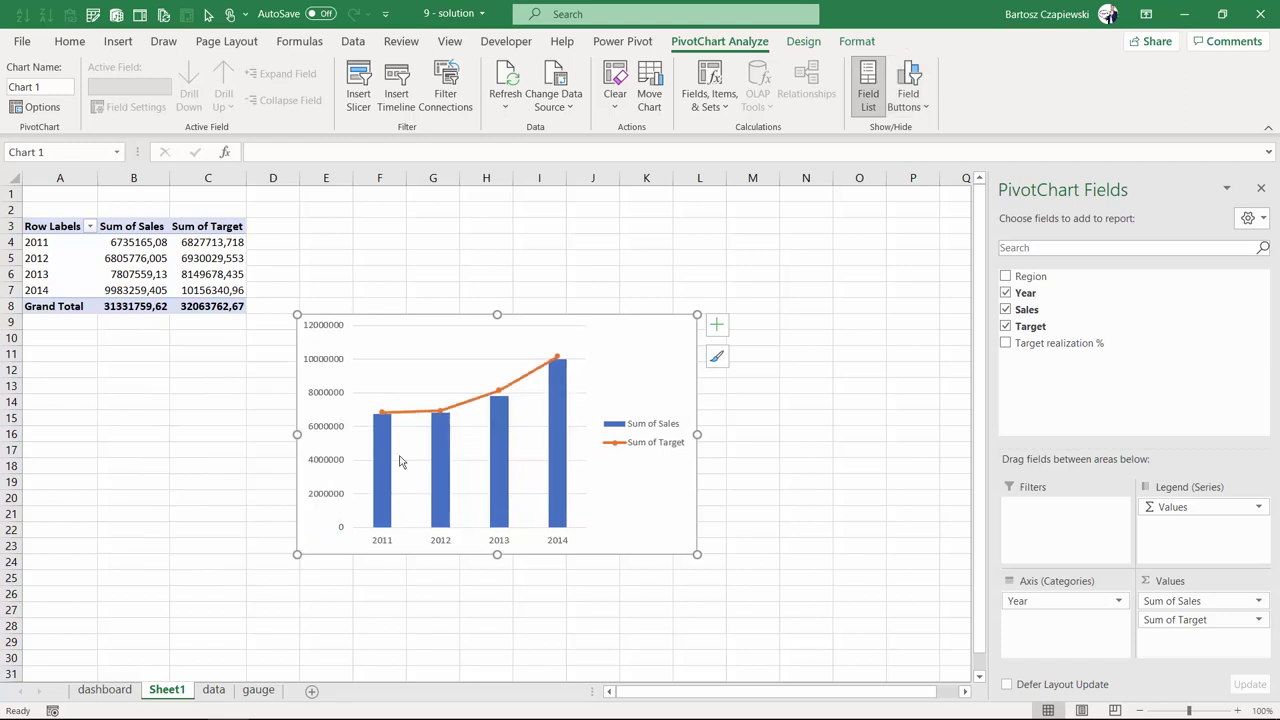
left_click(645, 430)
right_click(644, 431)
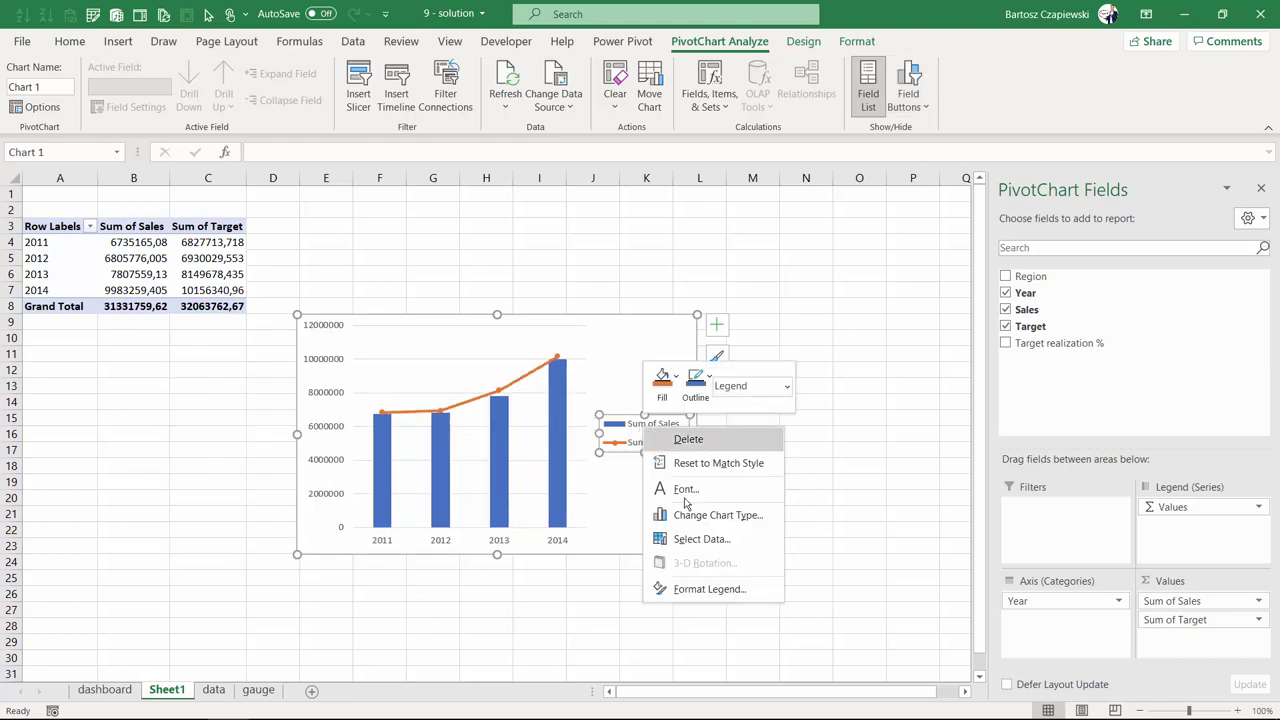
key("Escape")
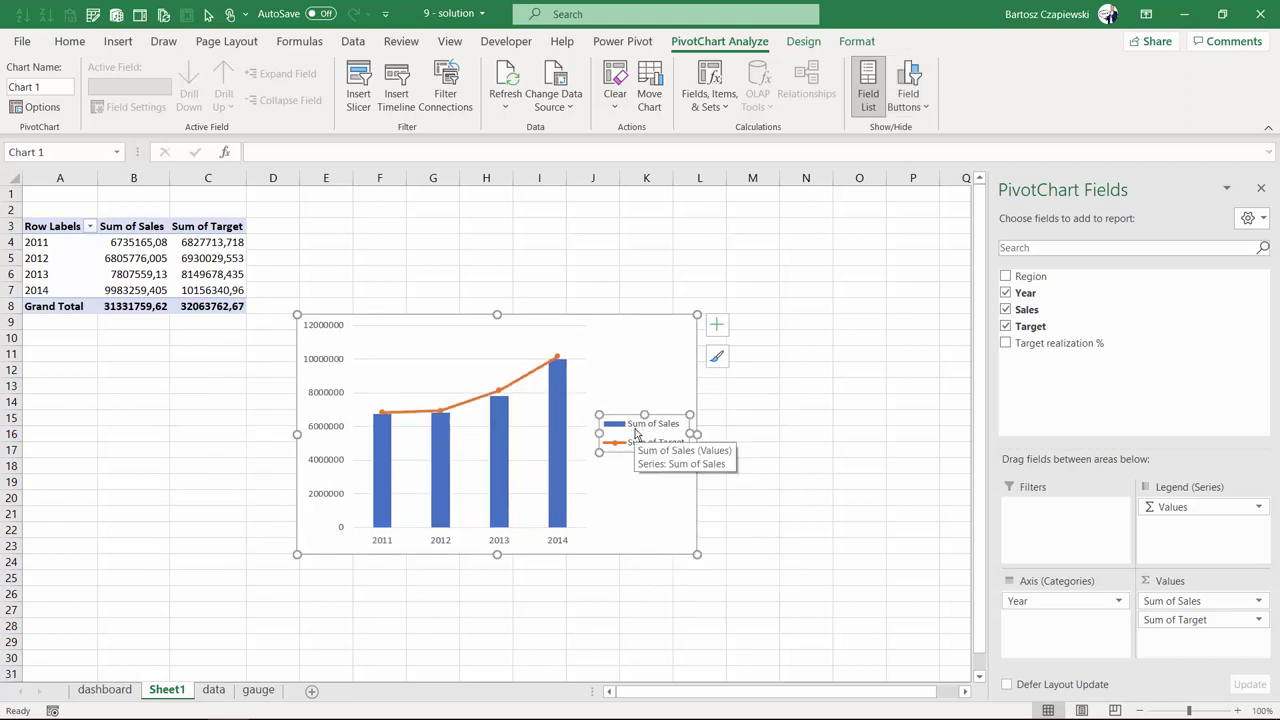
key("Delete")
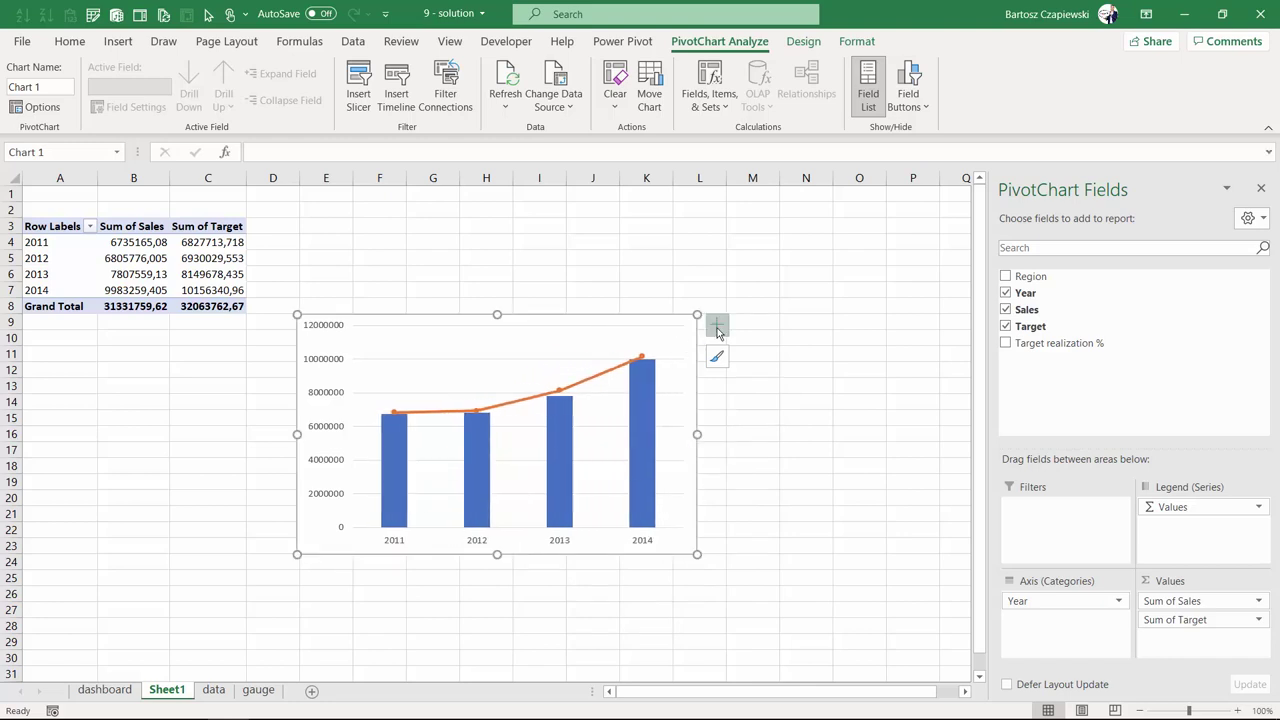
- Add a Chart Title element above the plot
left_click(717, 326)
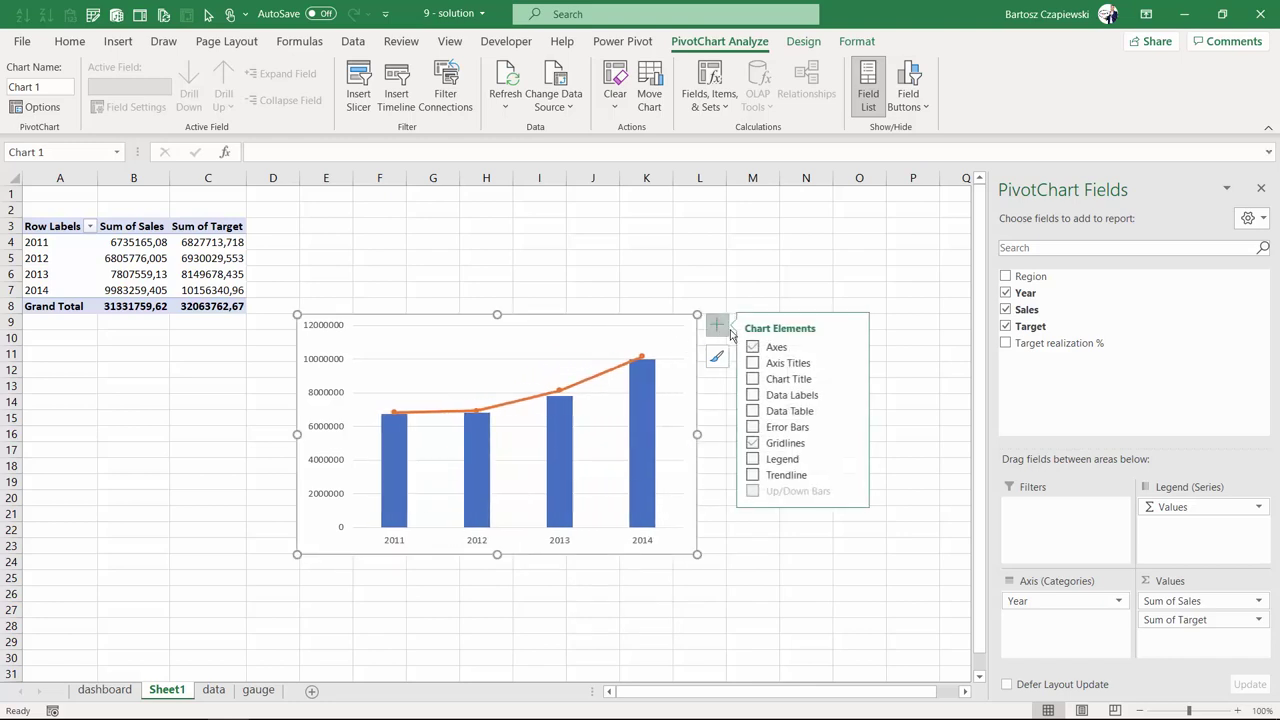
left_click(755, 379)
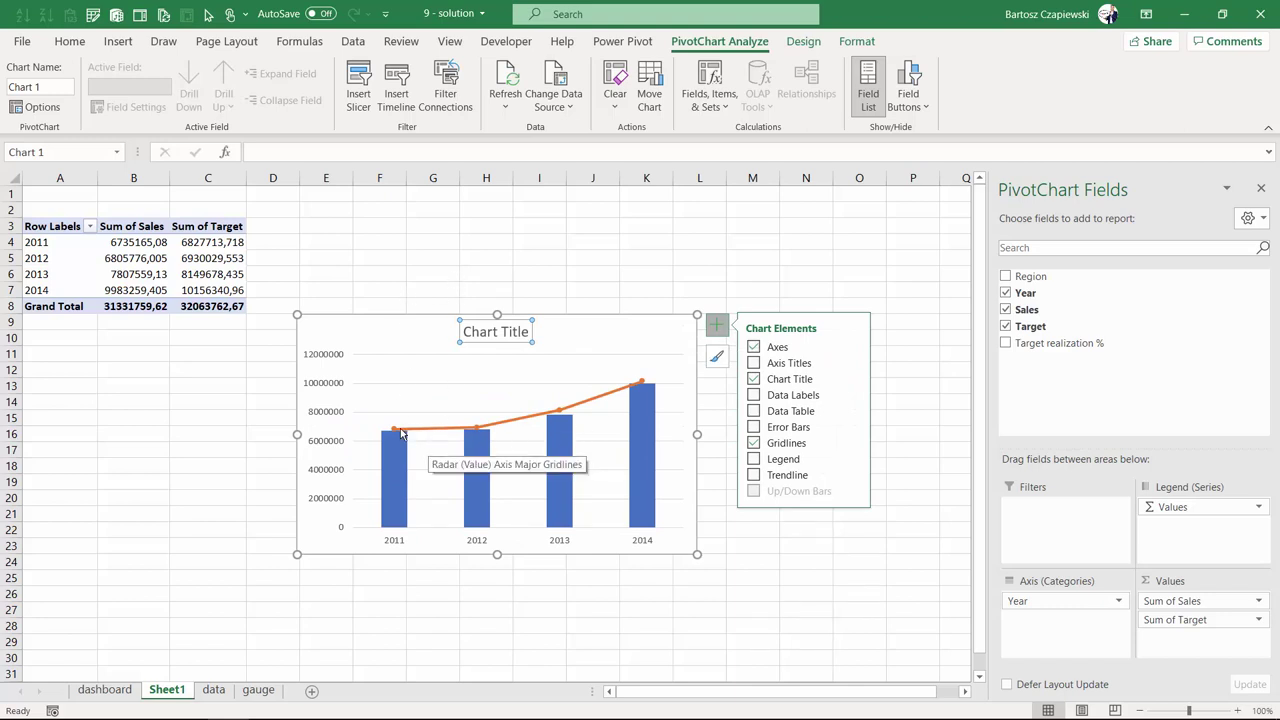
left_click(403, 430)
- Set the Sum of Target series outline to No Outline, leaving only its markers
left_click(716, 325)
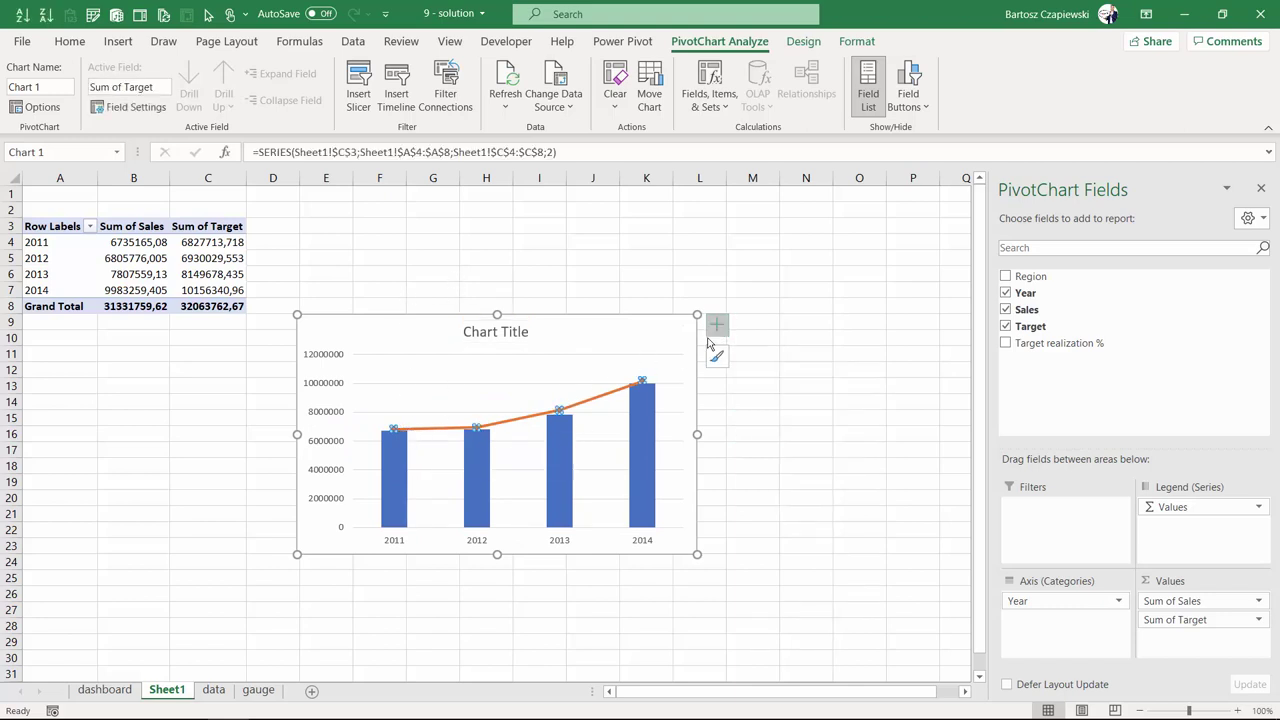
right_click(642, 384)
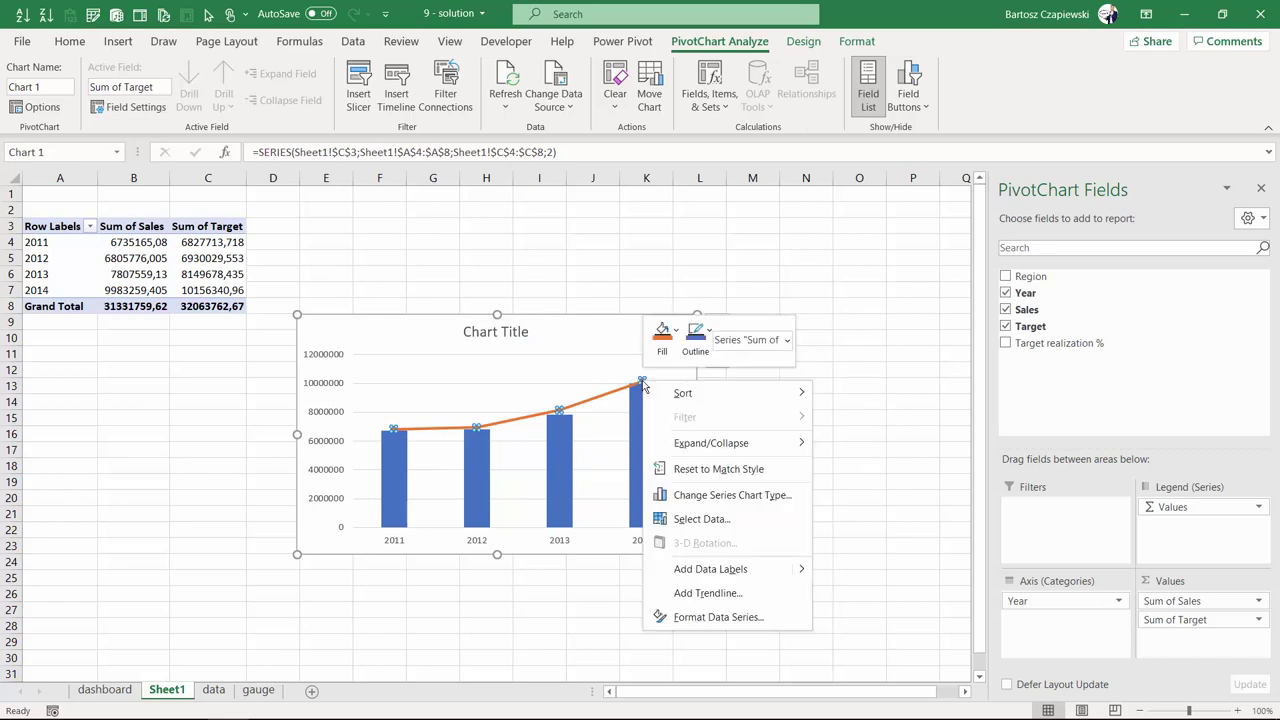
left_click(696, 338)
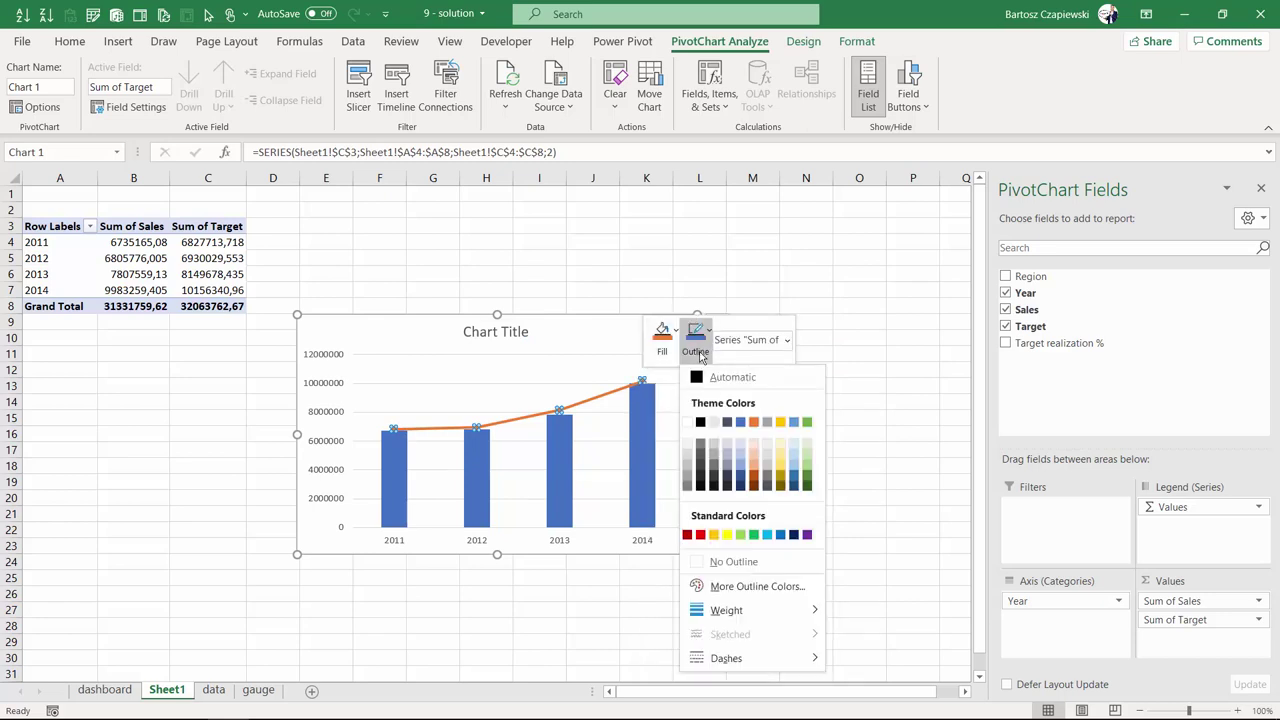
left_click(722, 562)
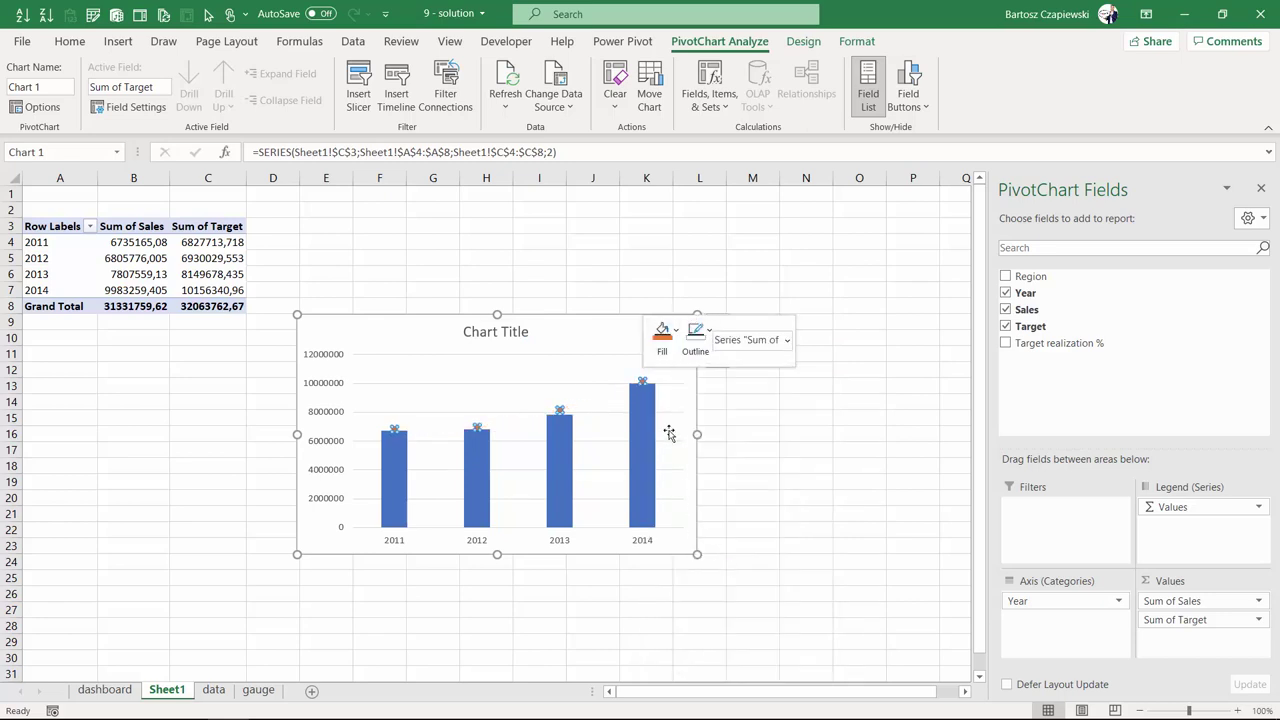
left_click(595, 287)
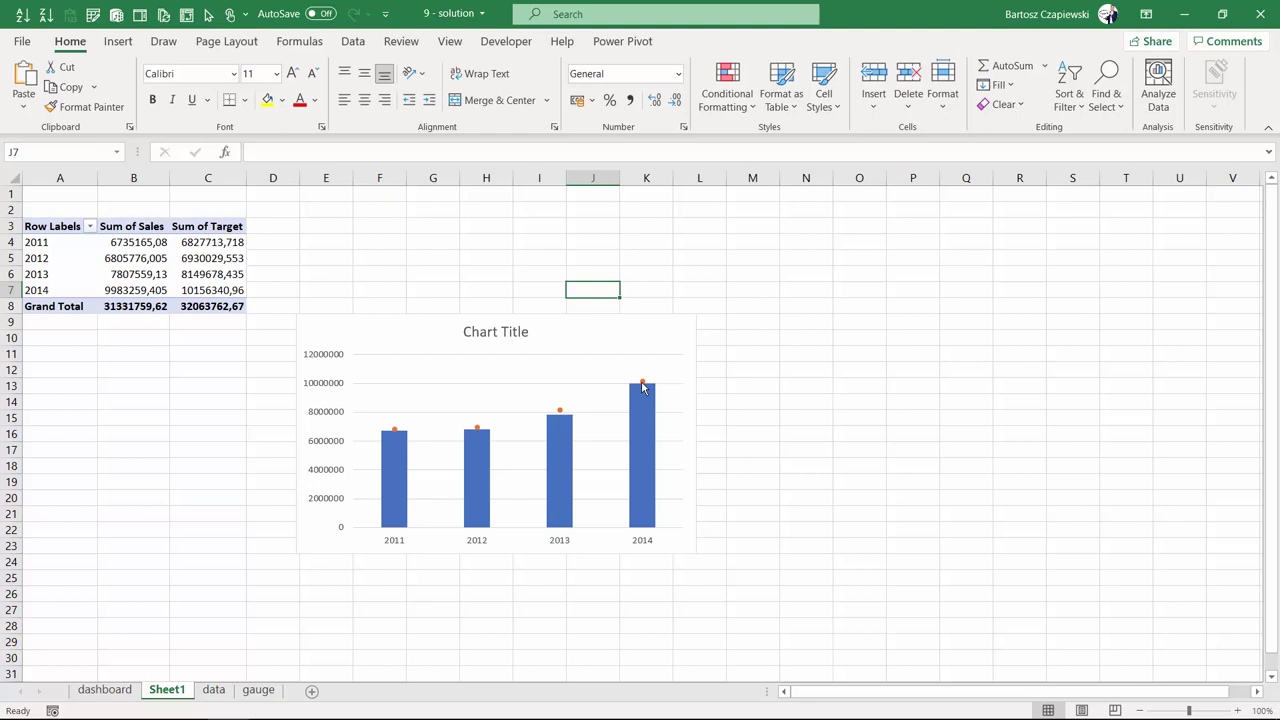
right_click(642, 384)
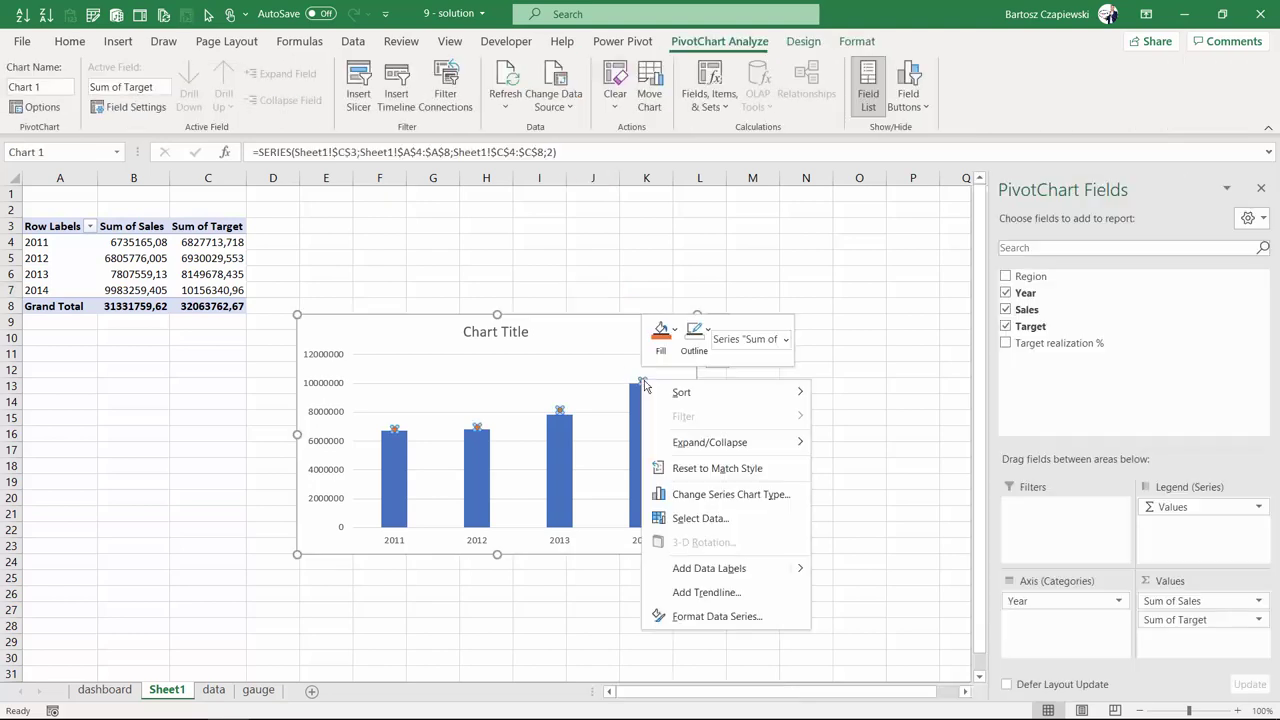
- In Format Data Series, make the target markers built-in dash shapes
left_click(717, 617)
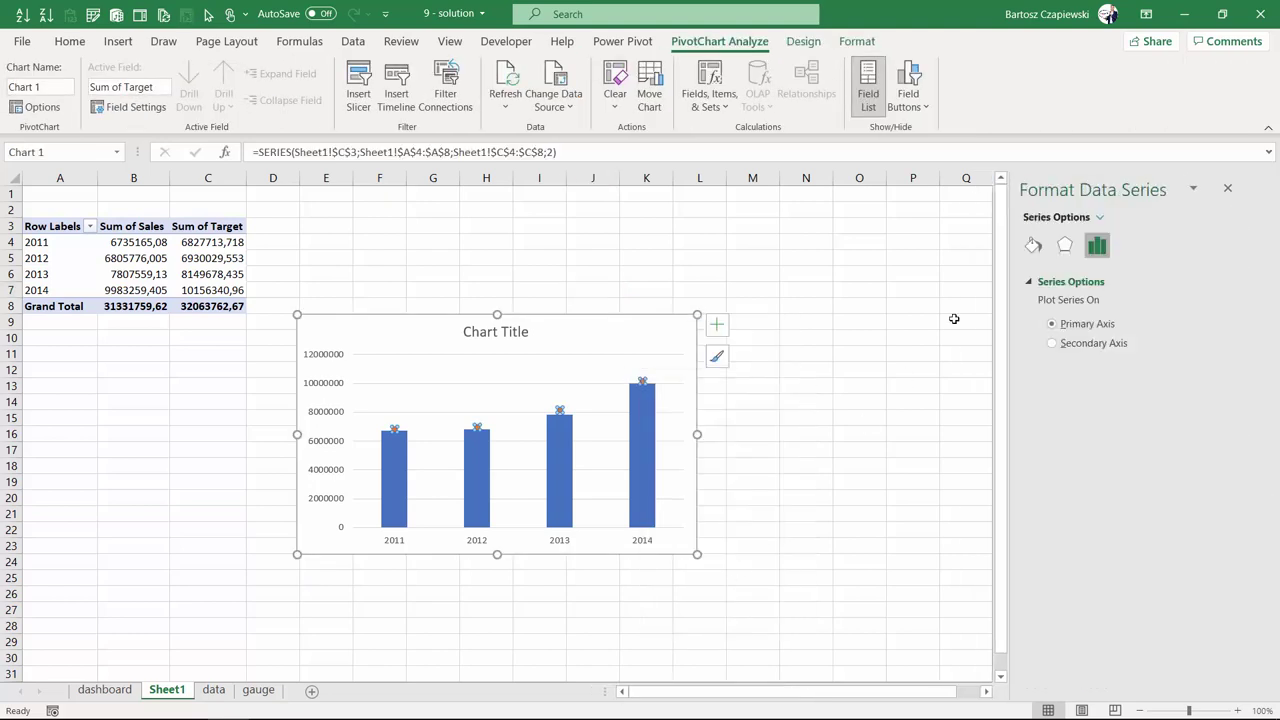
left_click(1033, 245)
left_click(1080, 285)
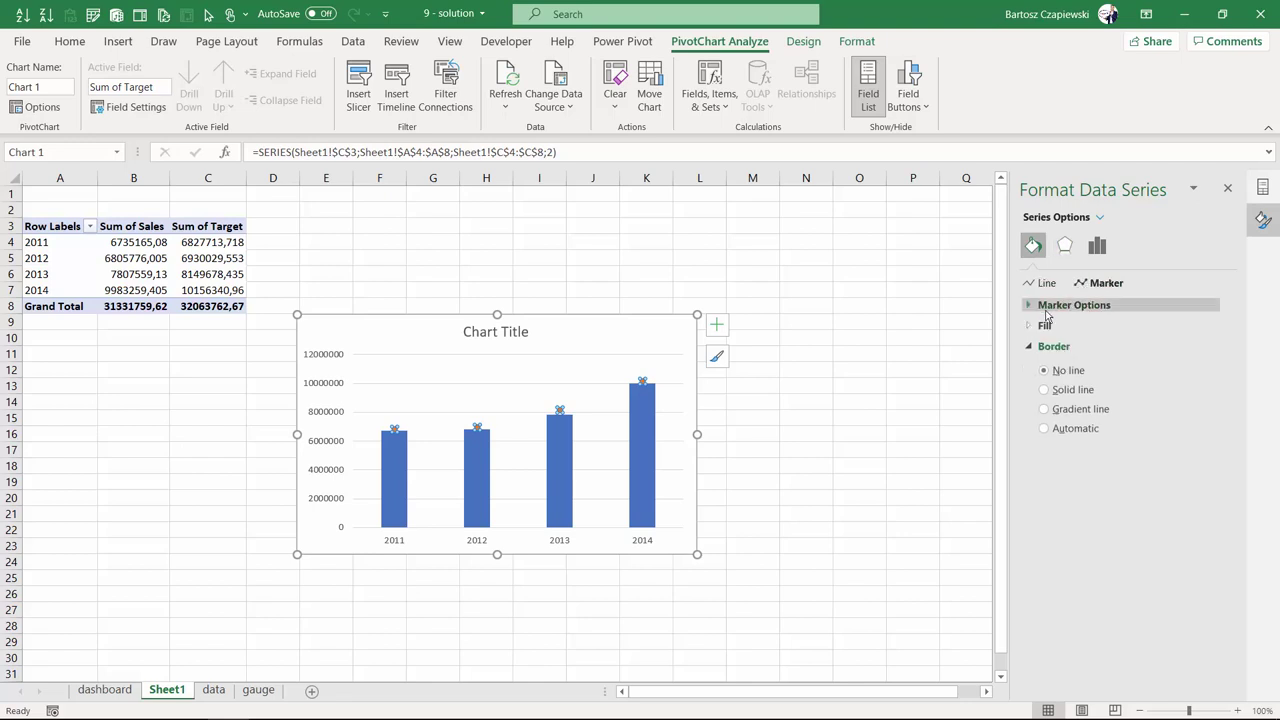
left_click(1030, 306)
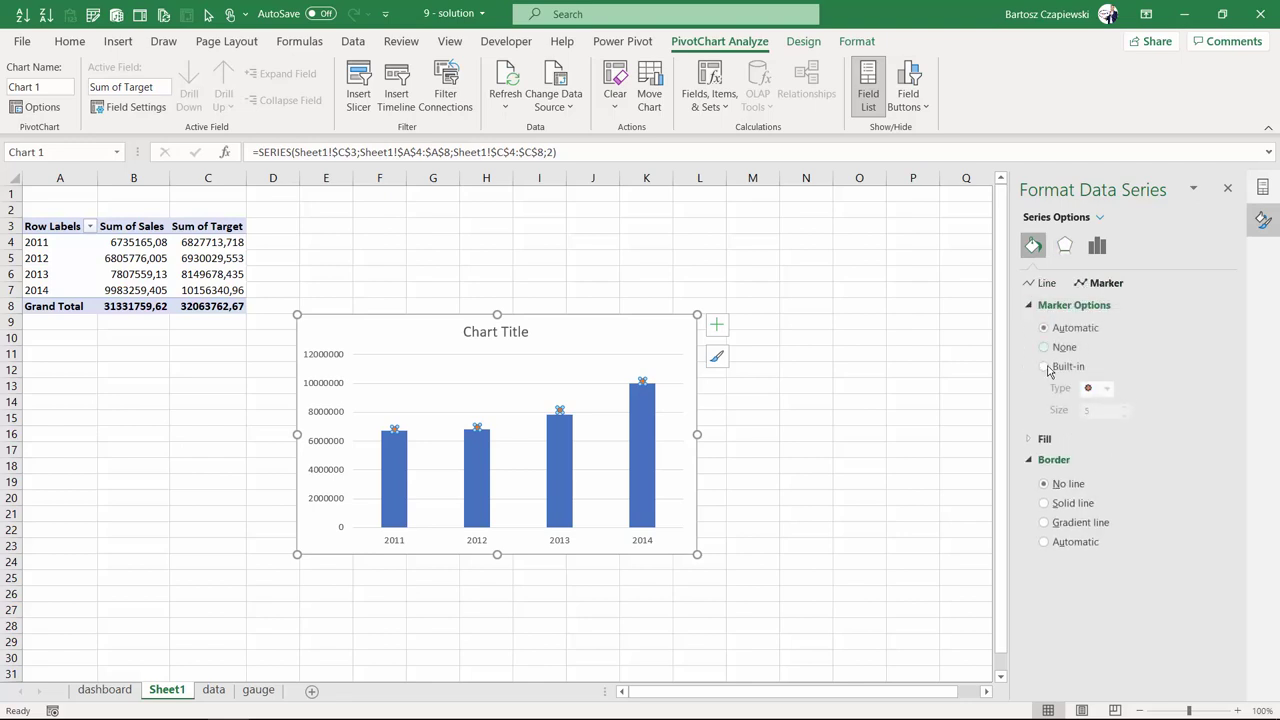
left_click(1044, 366)
left_click(1100, 388)
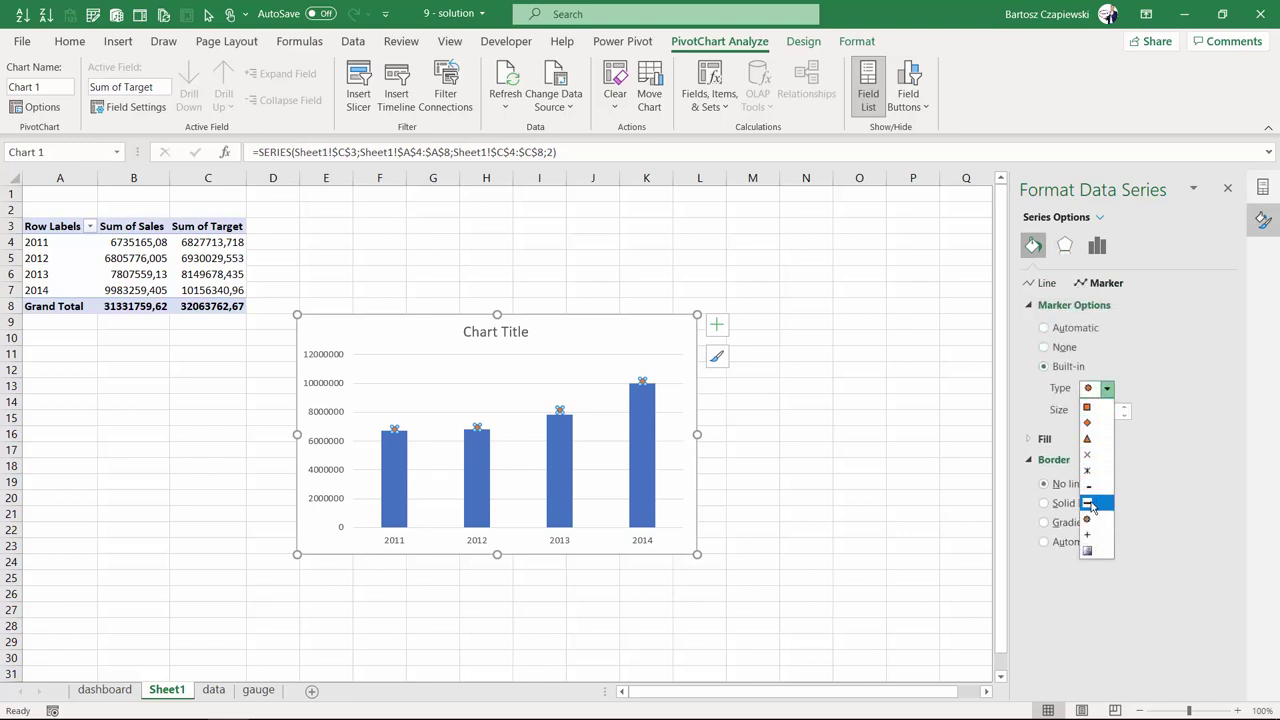
left_click(1090, 505)
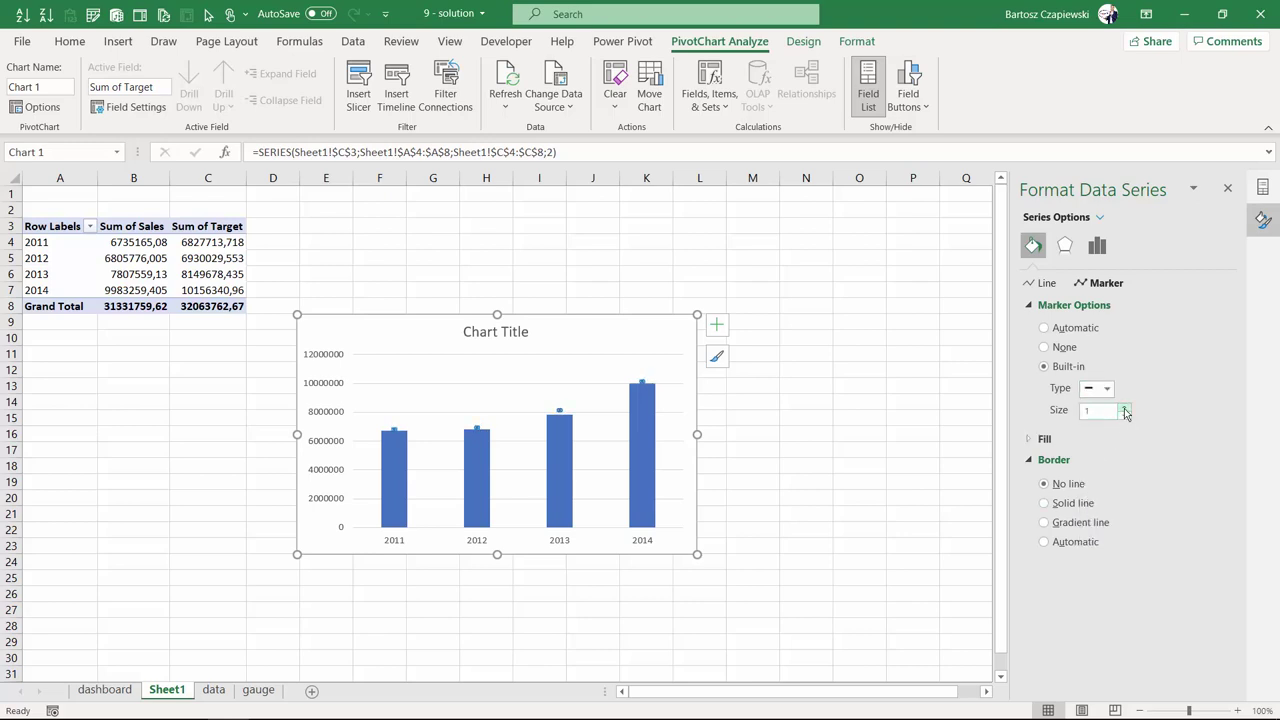
- Adjust the target marker size to 12
left_click(1124, 409)
left_click(1125, 409)
left_click(1125, 409)
left_click(1125, 409)
left_click(1125, 409)
left_click(1125, 409)
left_click(1125, 409)
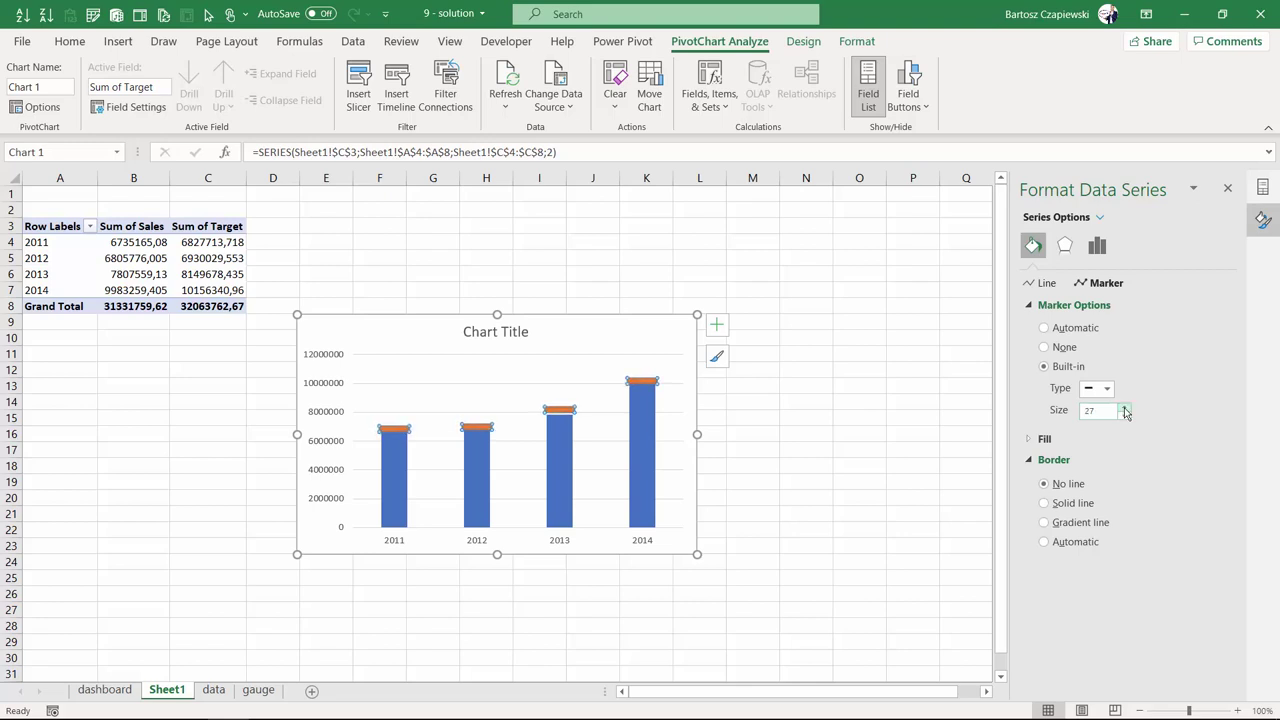
left_click(1125, 416)
left_click(1125, 416)
left_click(1125, 416)
left_click(1125, 416)
left_click(1125, 416)
left_click(1125, 416)
left_click(1125, 416)
left_click(1125, 416)
left_click(1125, 416)
left_click(1125, 416)
left_click(1125, 416)
left_click(1125, 416)
left_click(1125, 416)
left_click(1125, 416)
left_click(1125, 416)
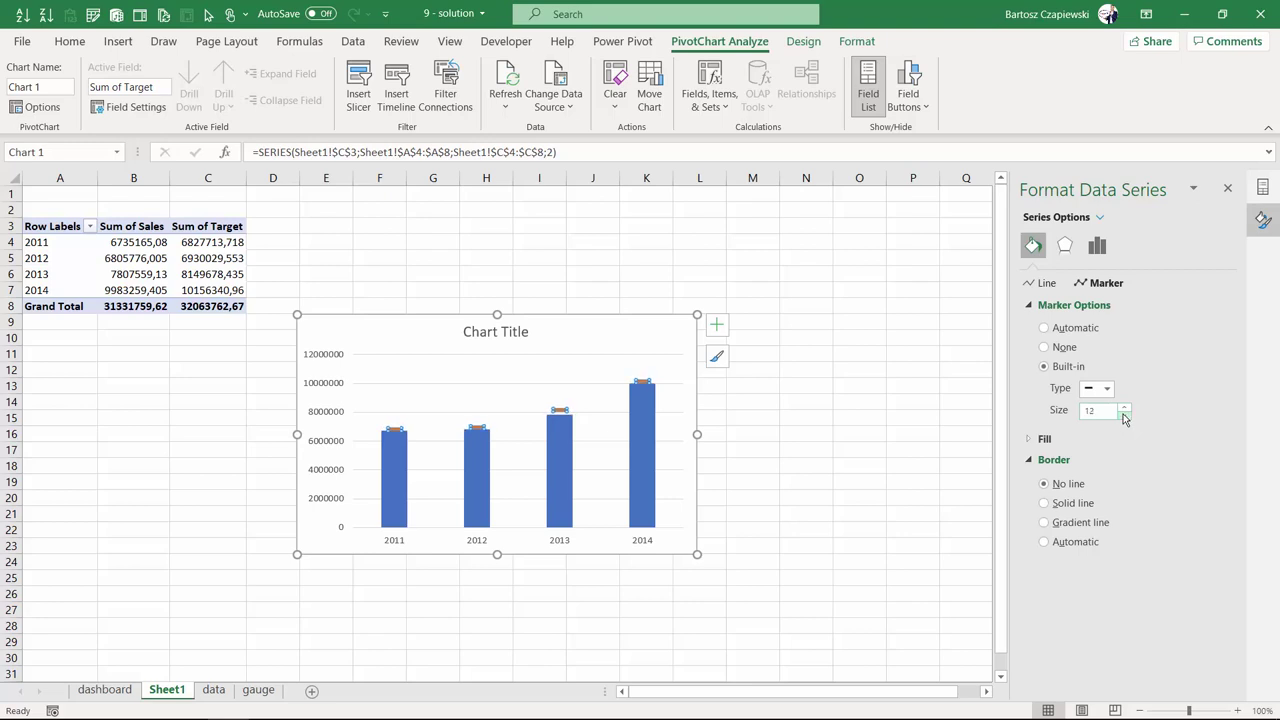
left_click(761, 317)
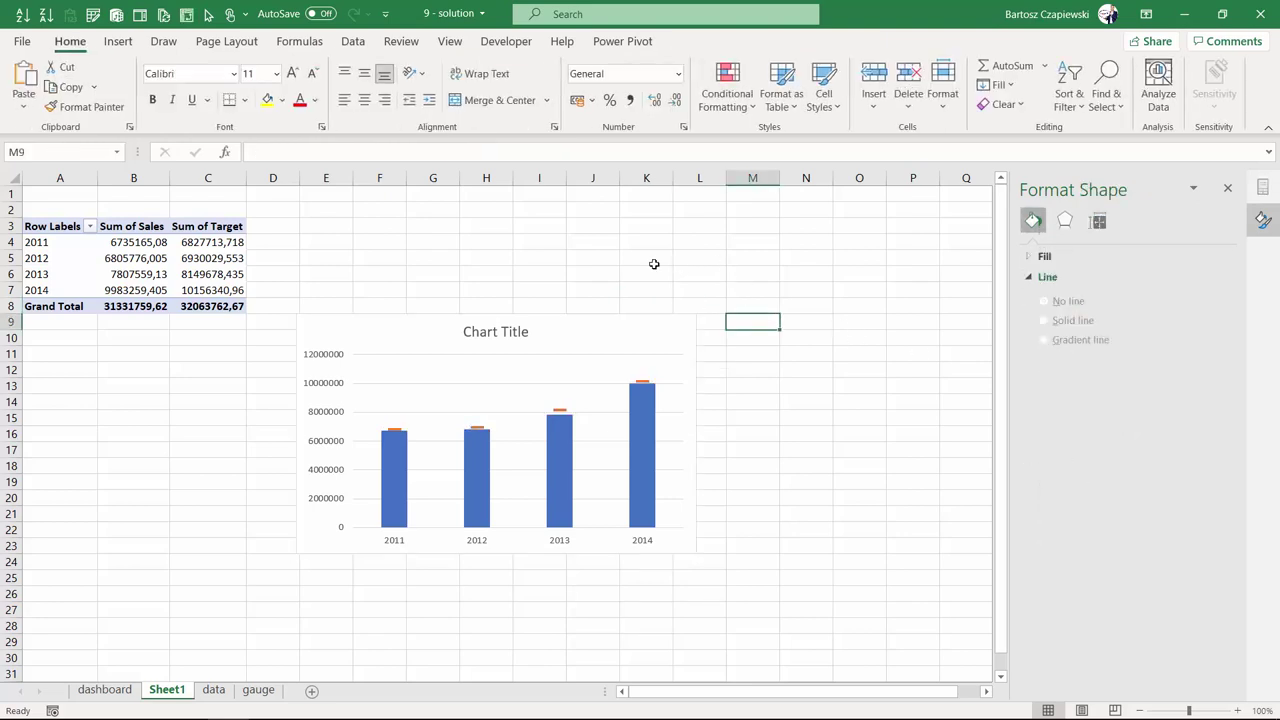
- Draw a short horizontal straight line beside the chart
left_click(127, 45)
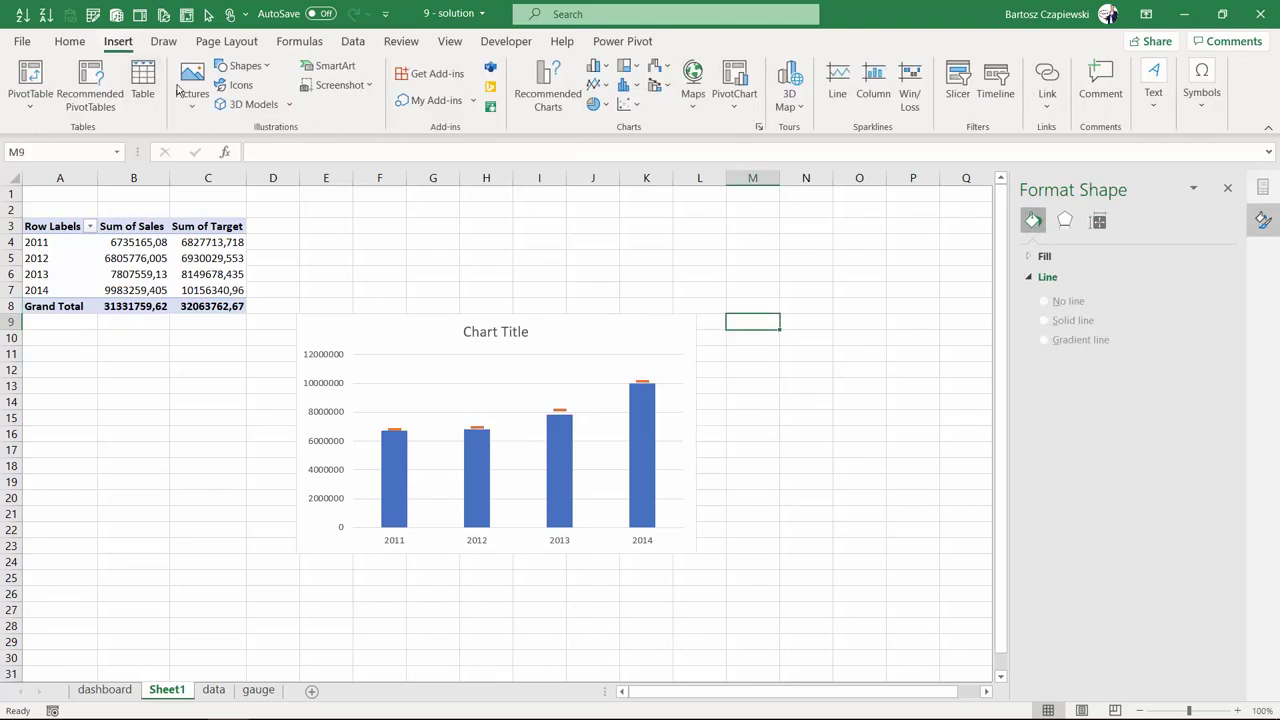
left_click(262, 66)
left_click(237, 104)
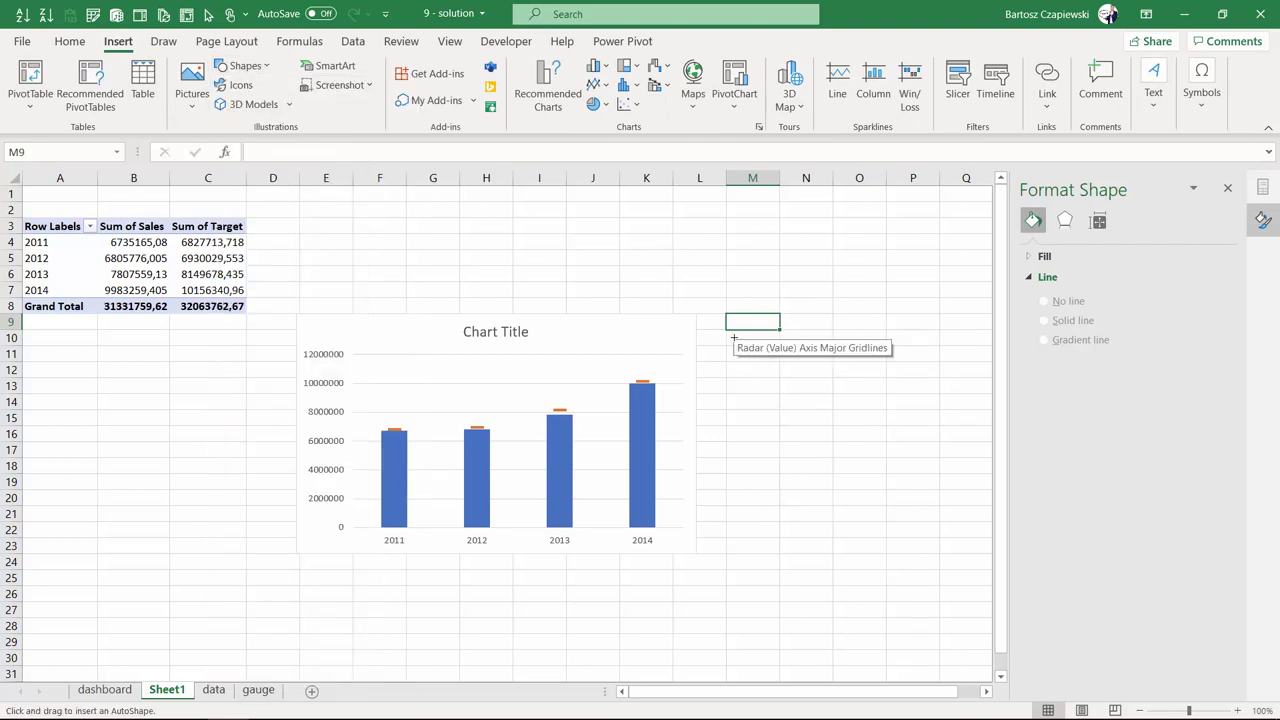
left_click_drag(734, 338, 769, 338)
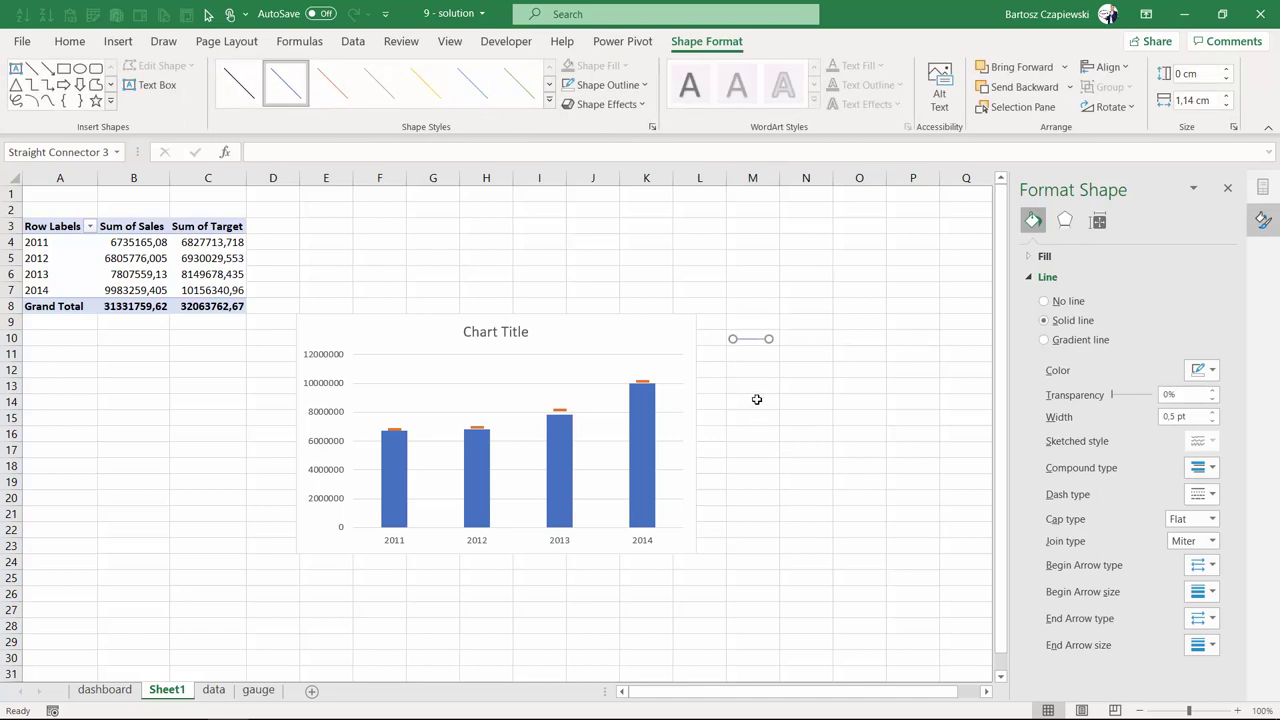
- Paste the line as the target markers, thickened to 1 pt
left_click(643, 387)
key("ctrl+v")
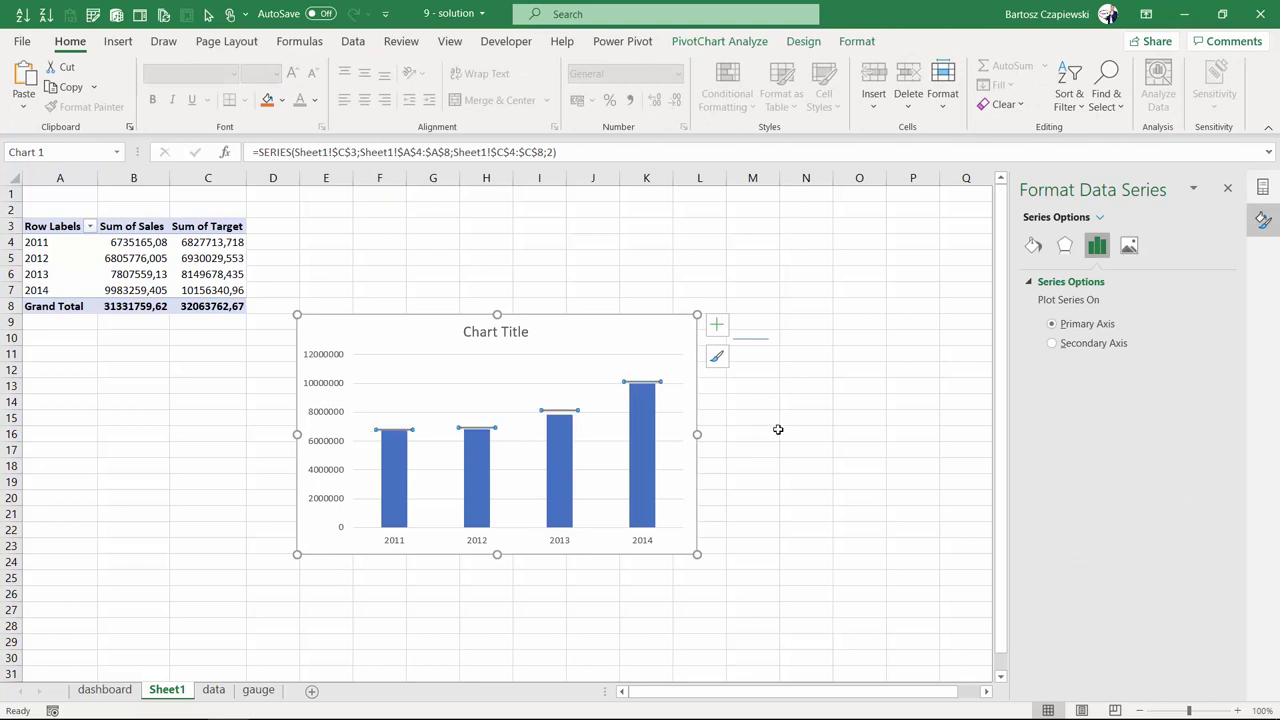
left_click(748, 338)
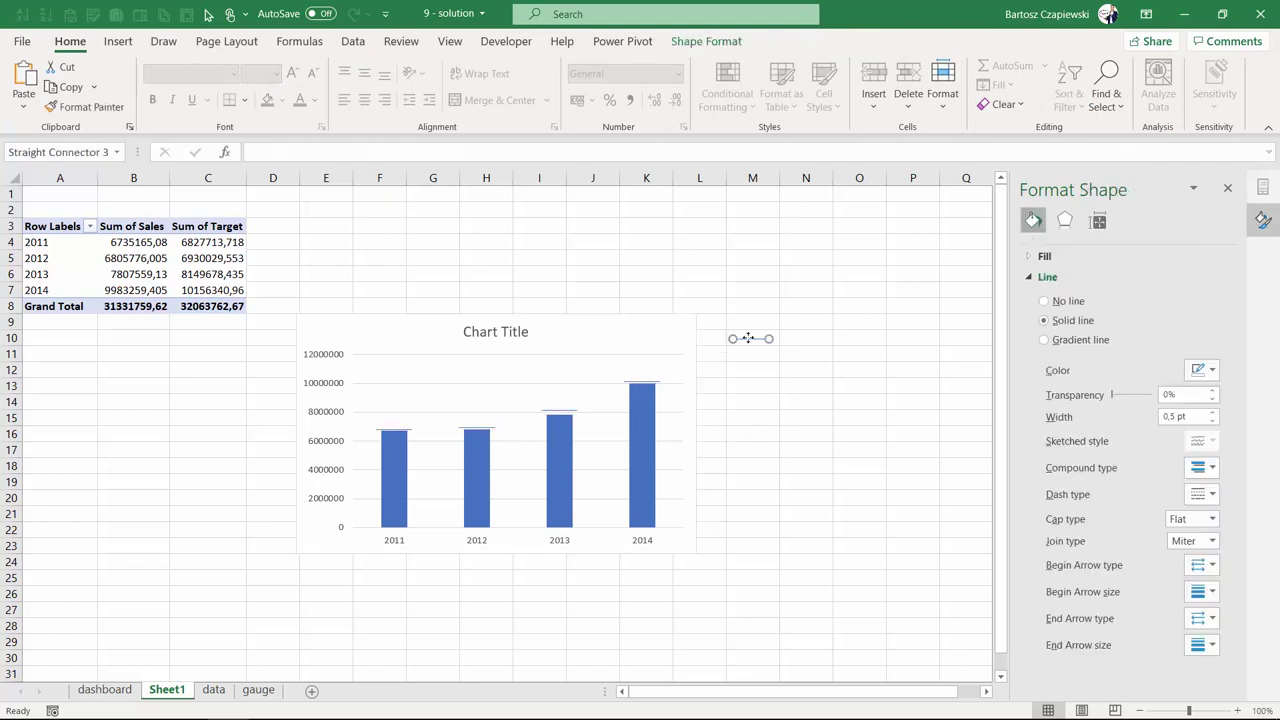
left_click(1213, 413)
left_click(1213, 414)
left_click(648, 386)
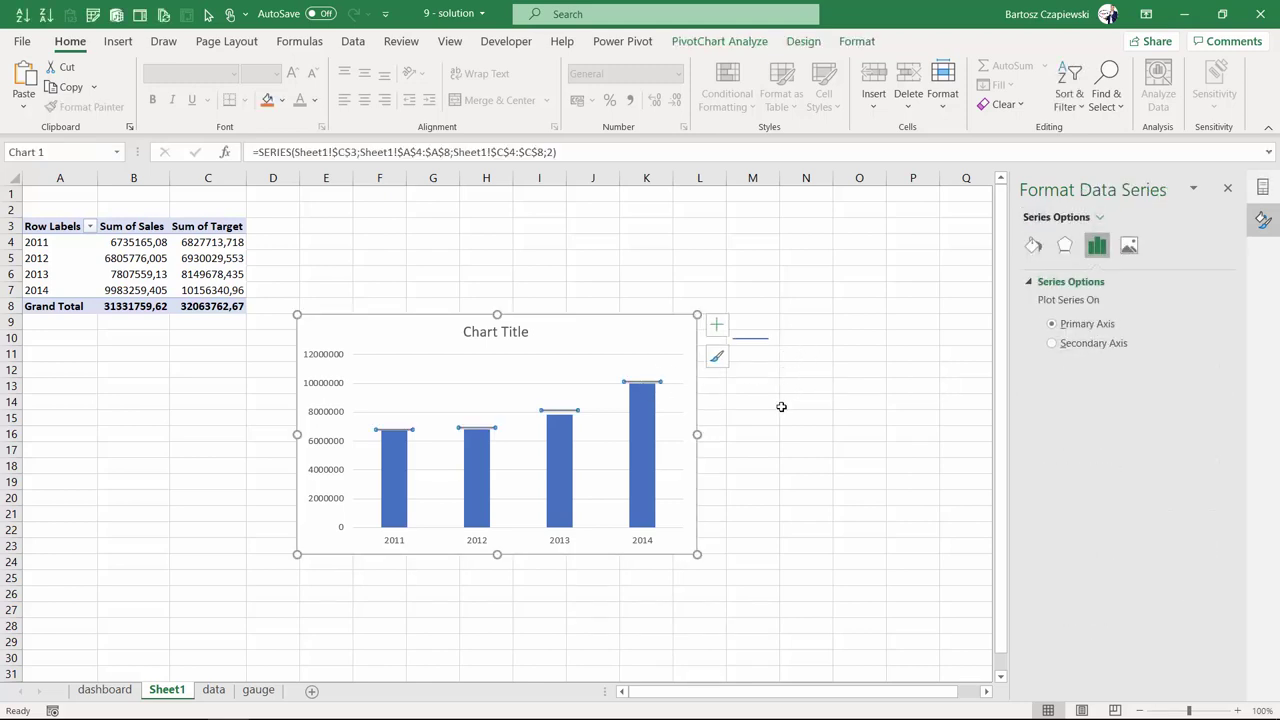
left_click(645, 450)
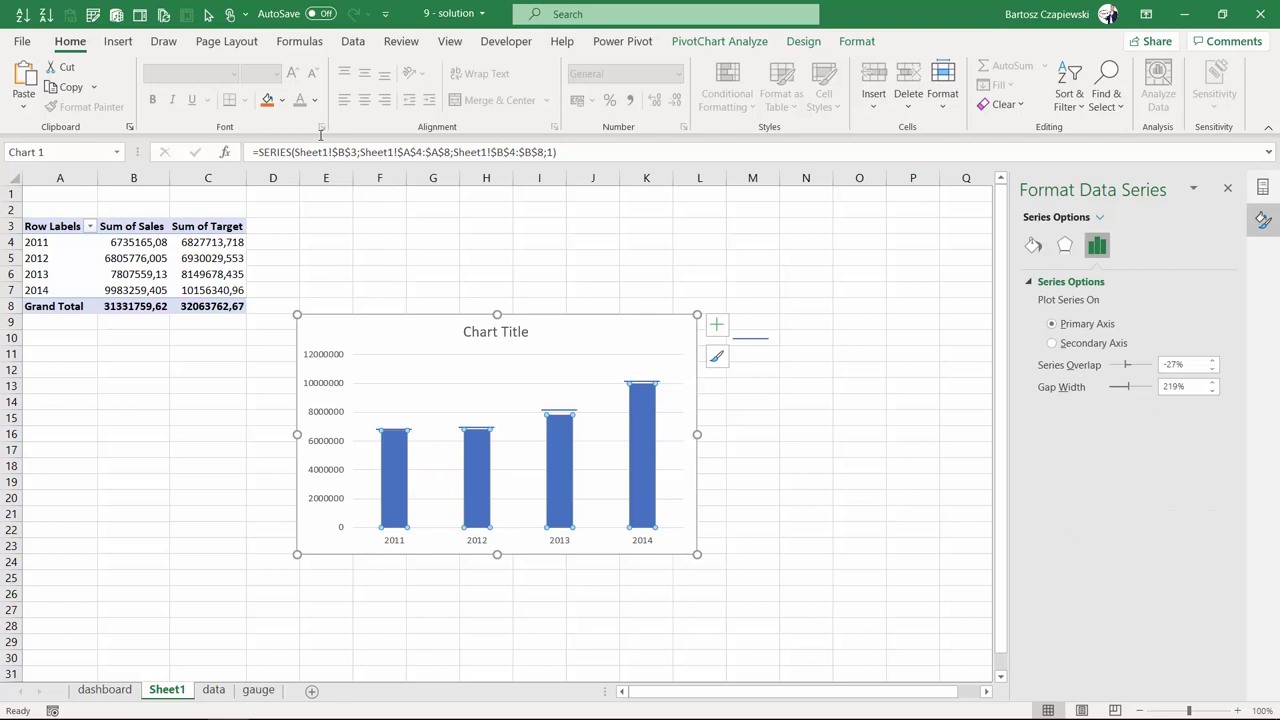
- Fill the sales columns dark grey (Black, Text 1, Lighter 50%) and retitle the chart 'Sales vs Target'
left_click(282, 100)
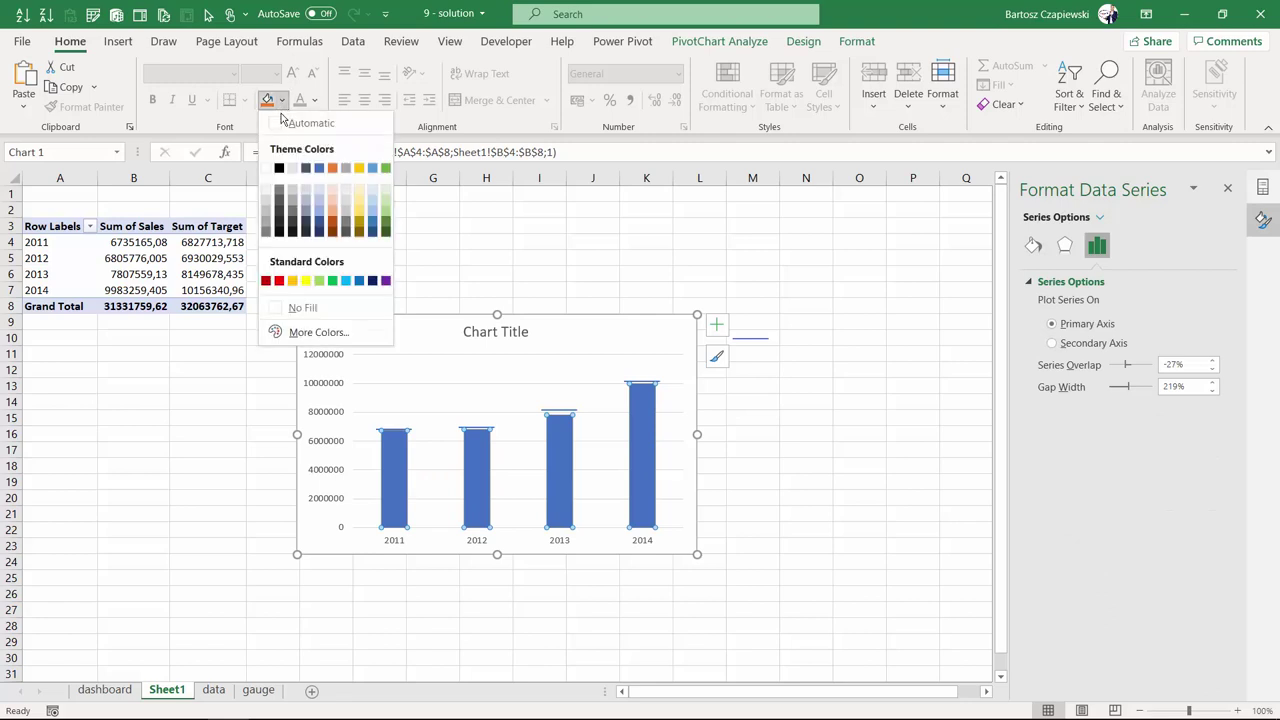
left_click(279, 192)
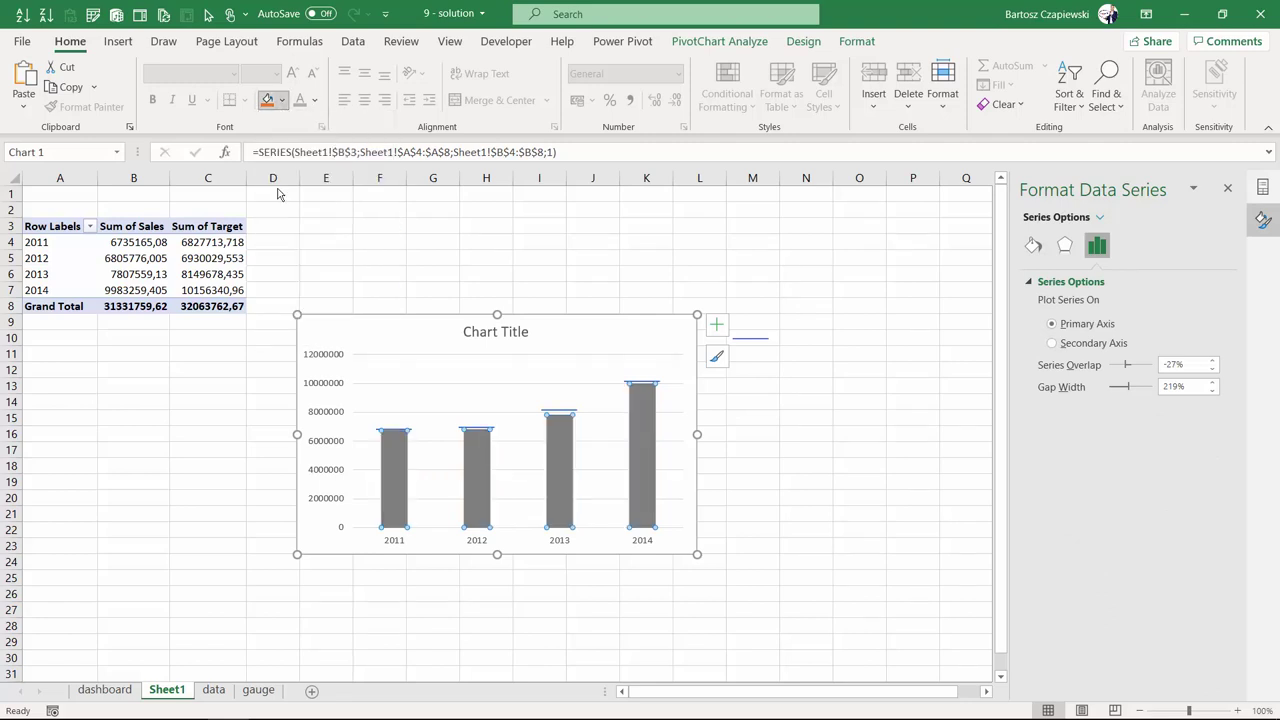
left_click(500, 332)
left_click_drag(465, 332, 531, 333)
type("Sales")
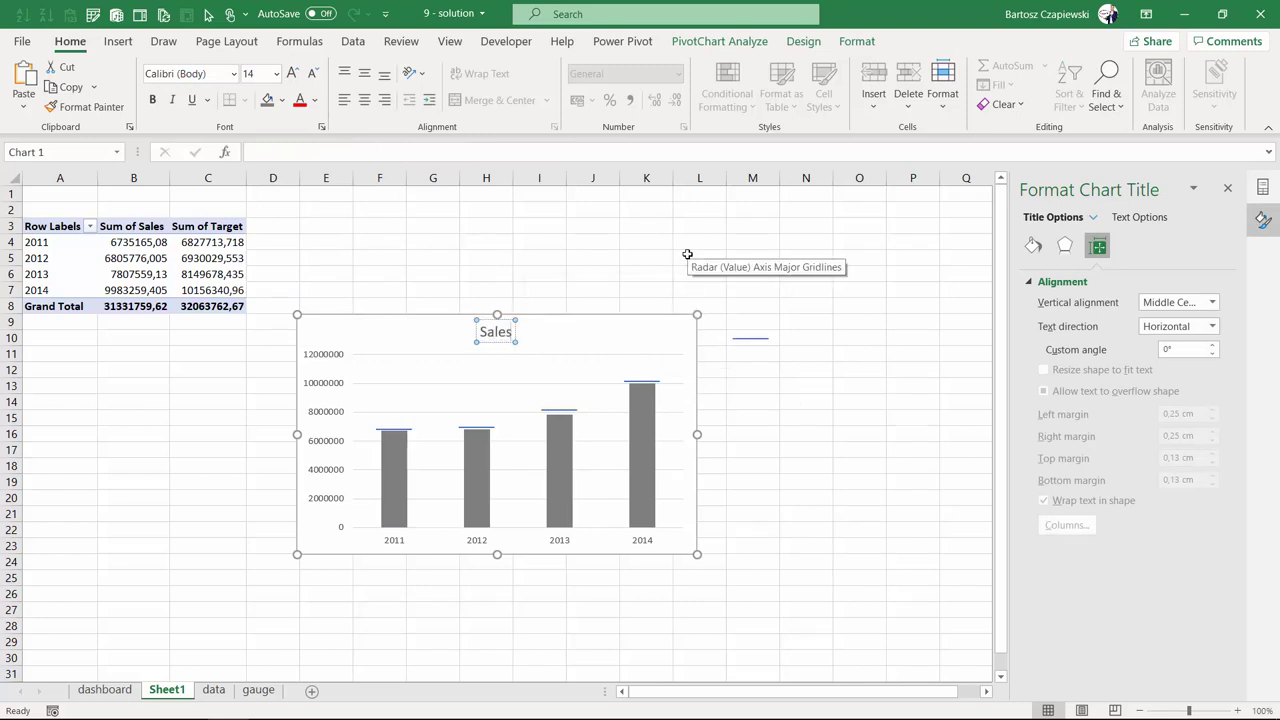
type(" vs Target")
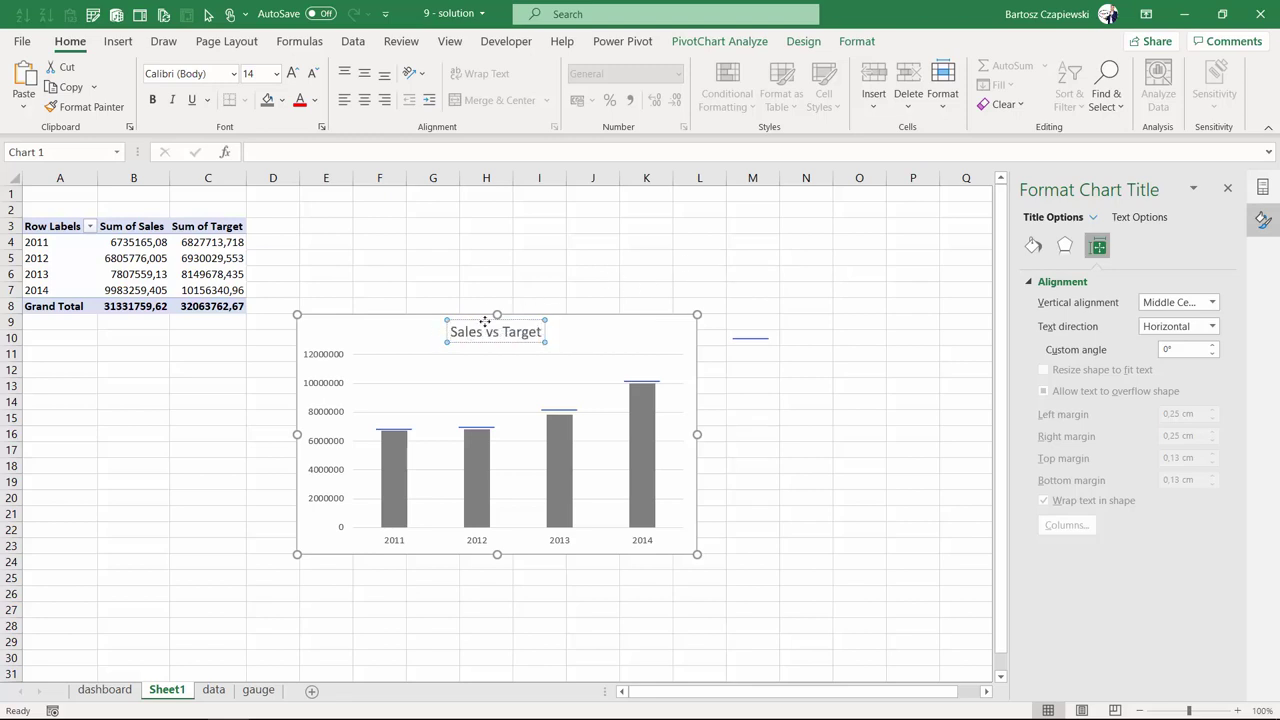
- Insert a Full Block and an Em Dash into the title, placing the dash before Target
left_click(118, 41)
left_click(1201, 100)
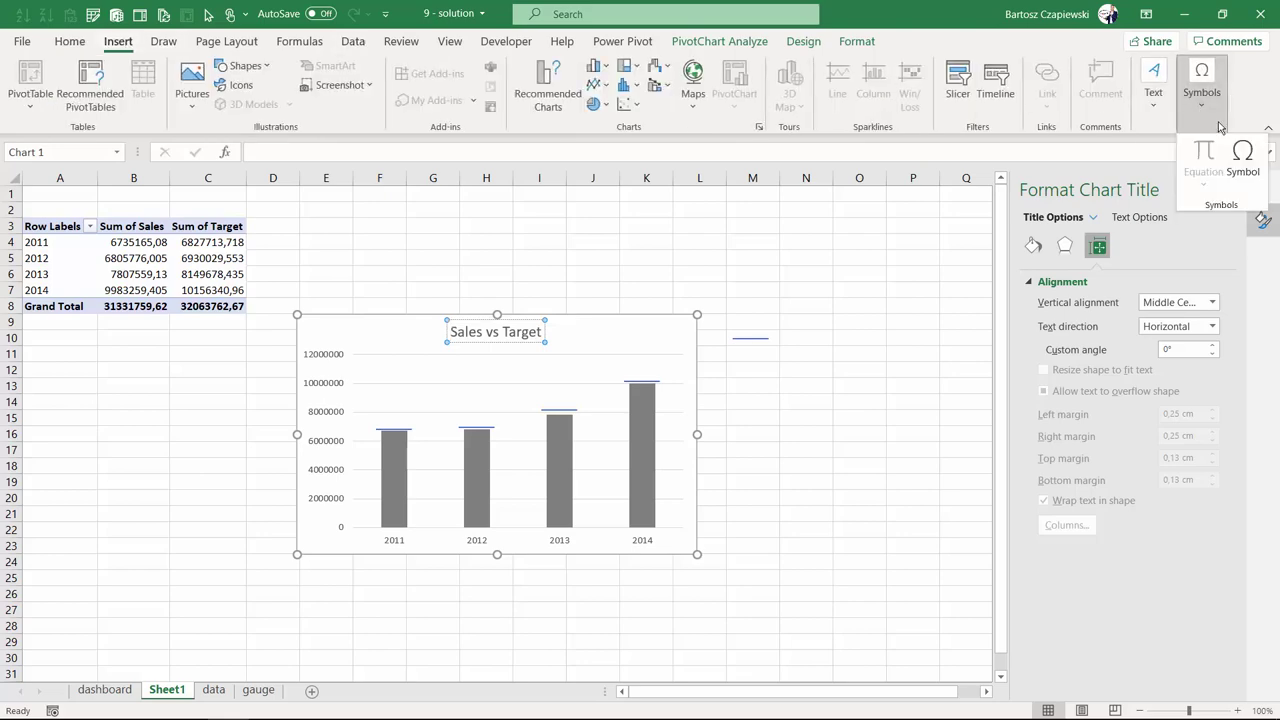
left_click(1250, 178)
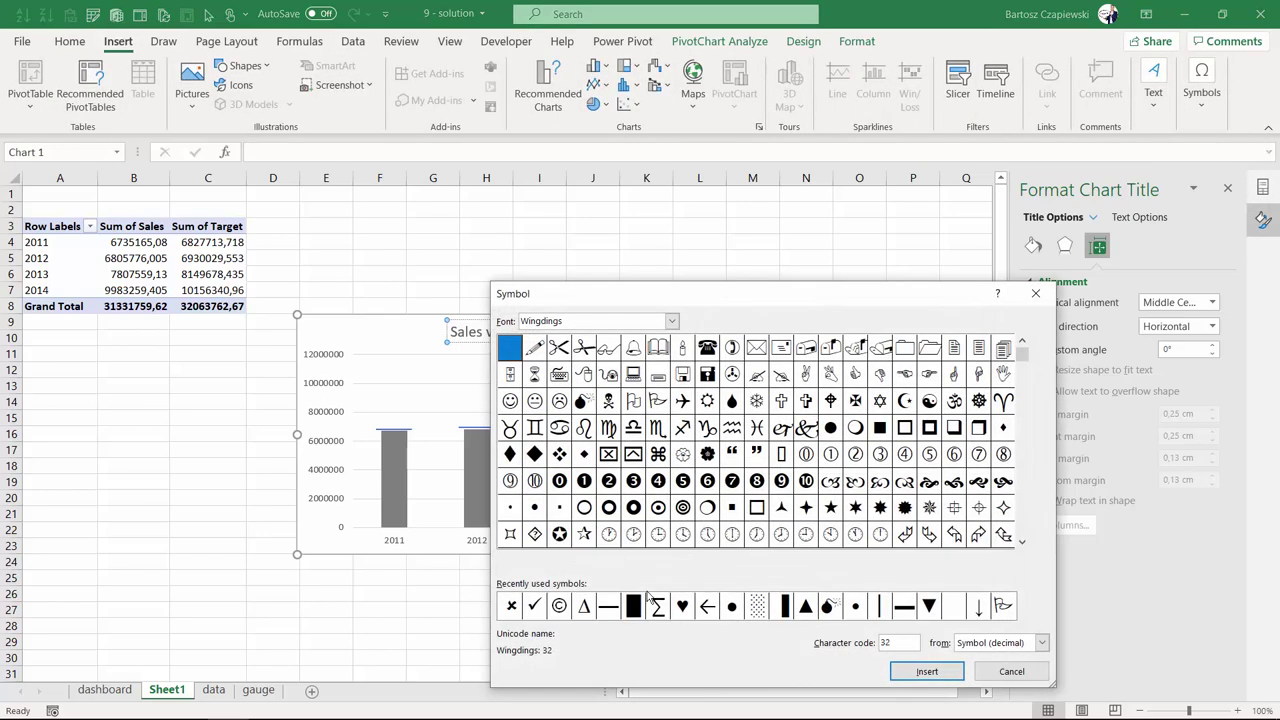
double_click(634, 606)
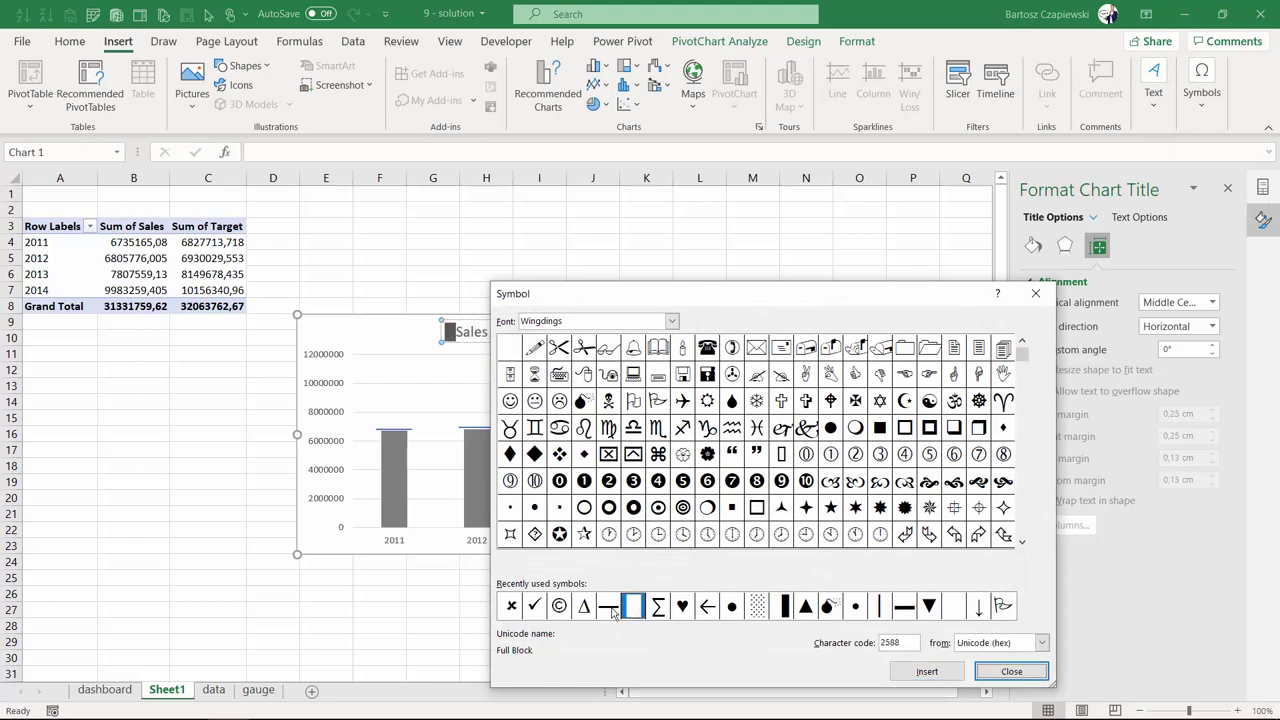
double_click(609, 606)
left_click(1015, 675)
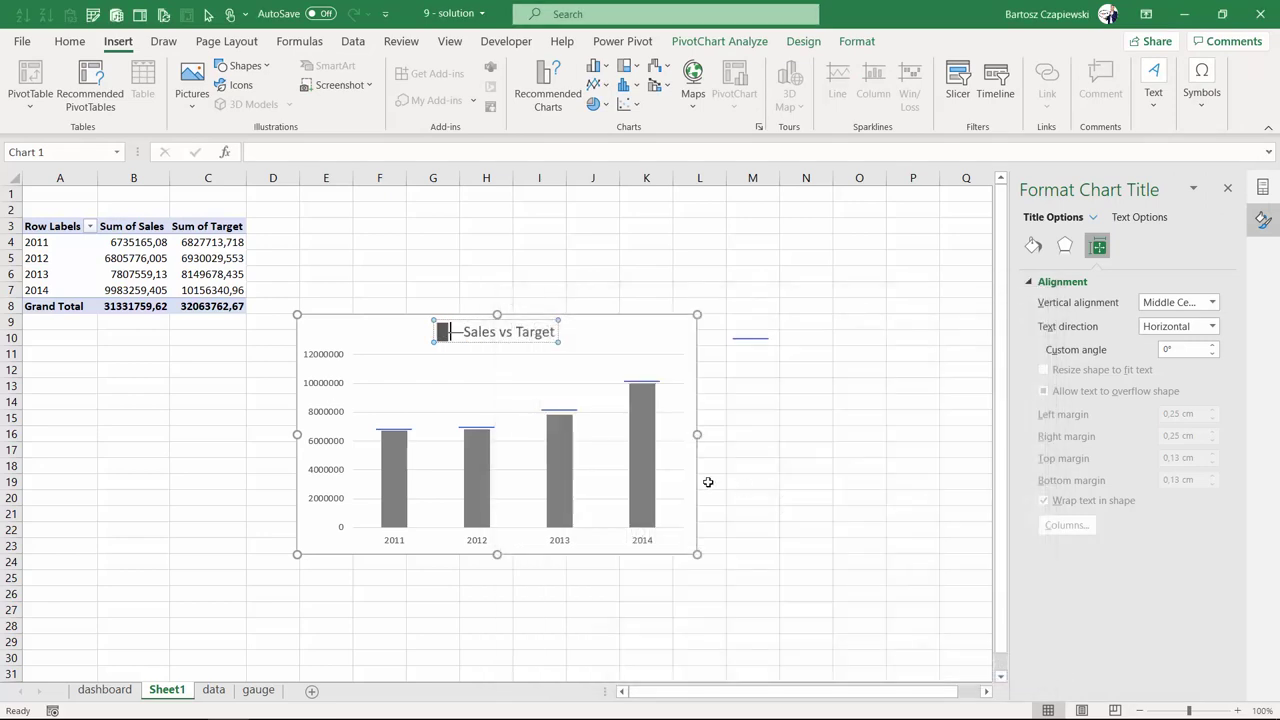
key("shift+Right")
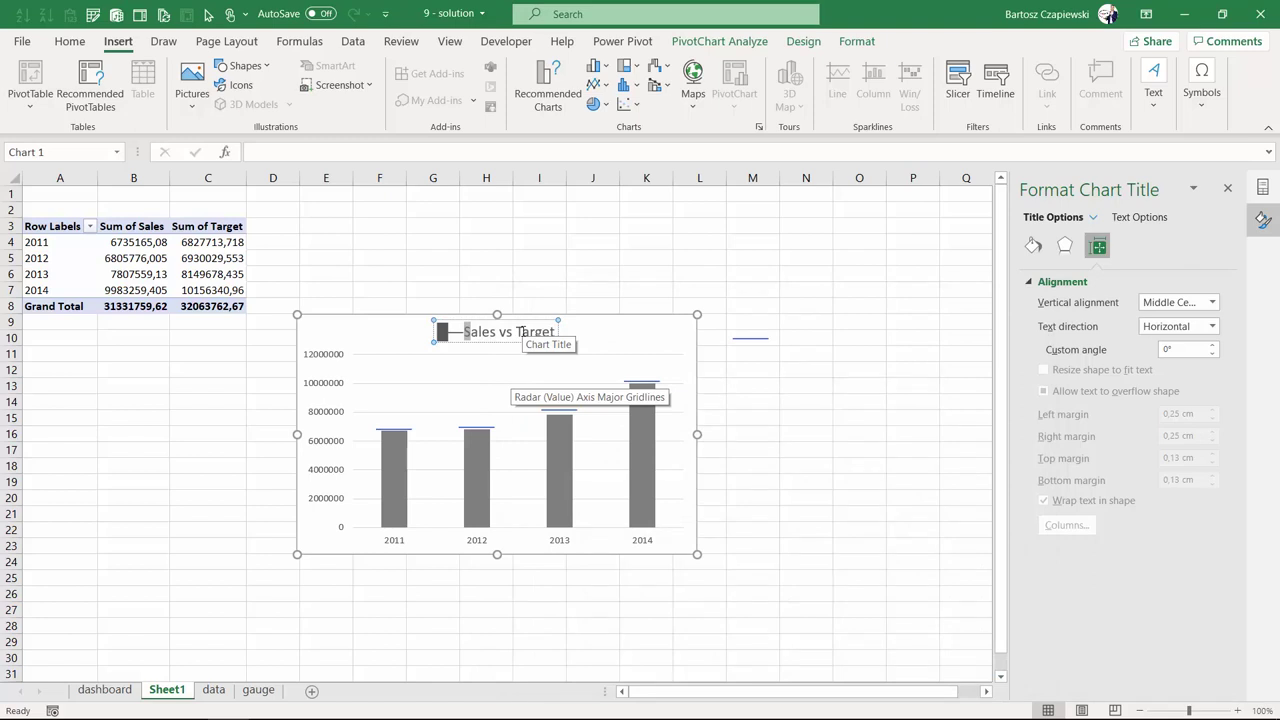
key("shift+Left")
key("ctrl+c")
key("Delete")
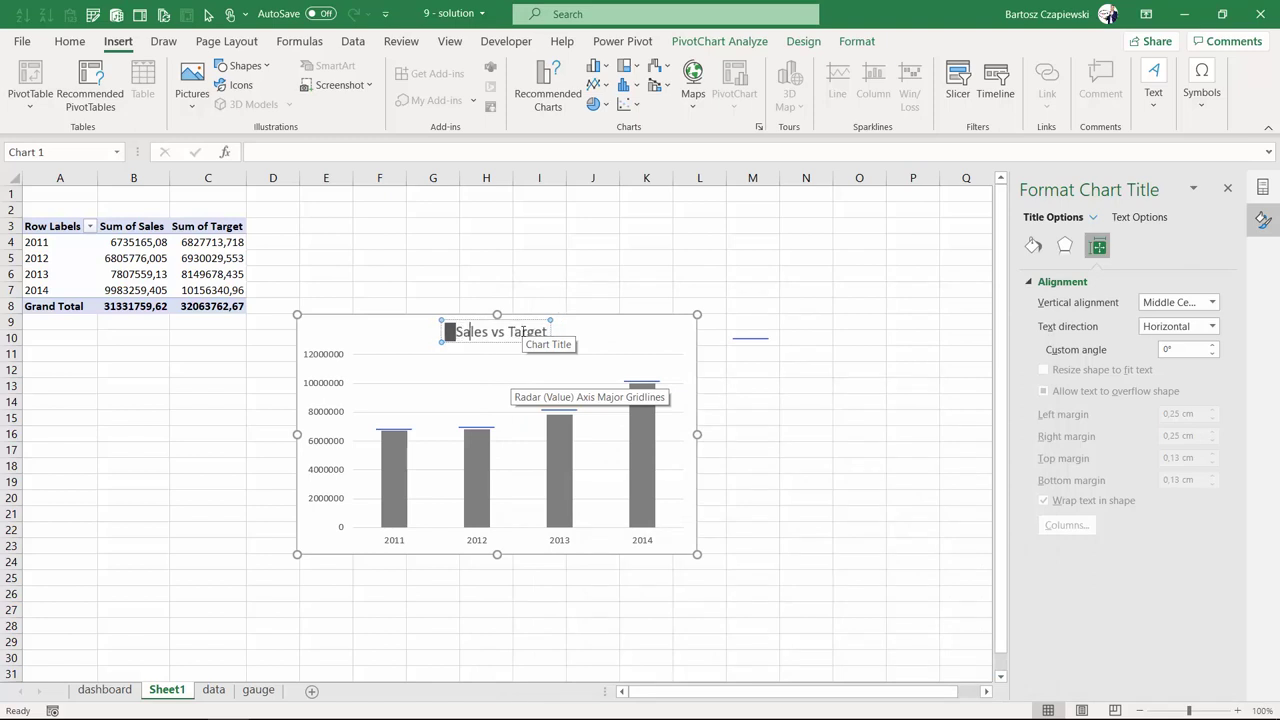
key("ctrl+v")
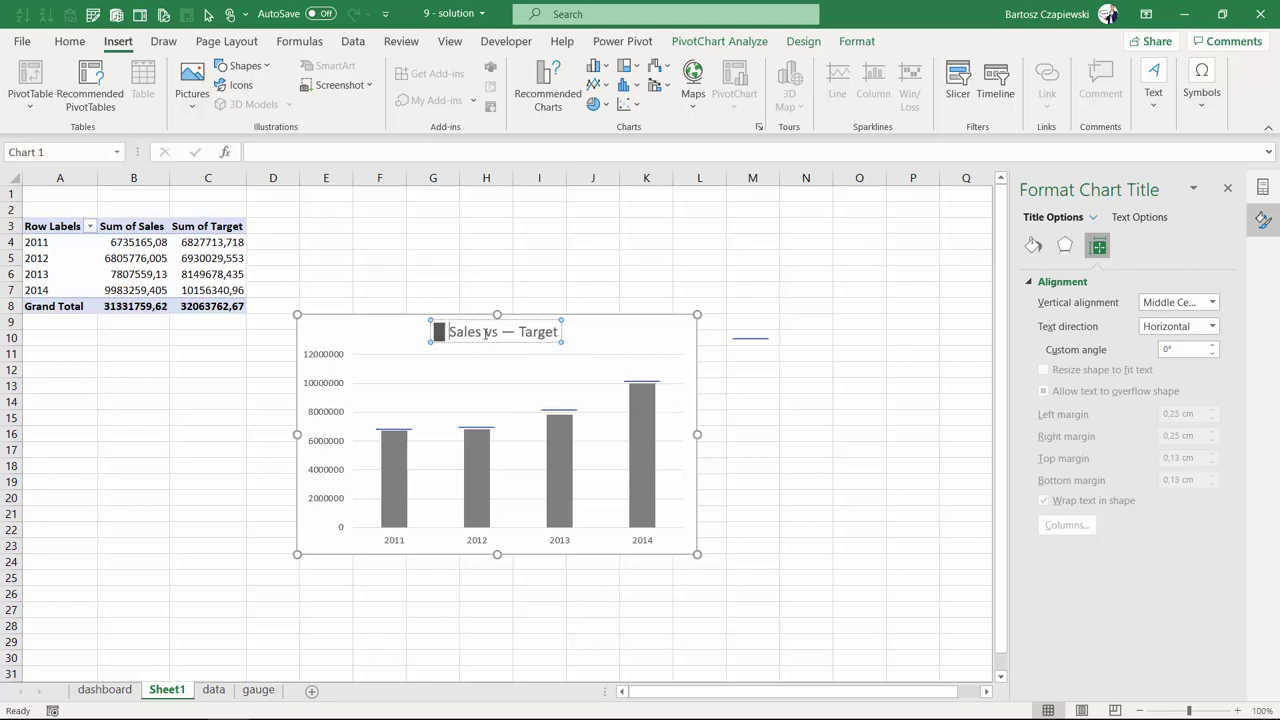
- Colour the '— Target' part of the title blue
left_click_drag(501, 331, 558, 331)
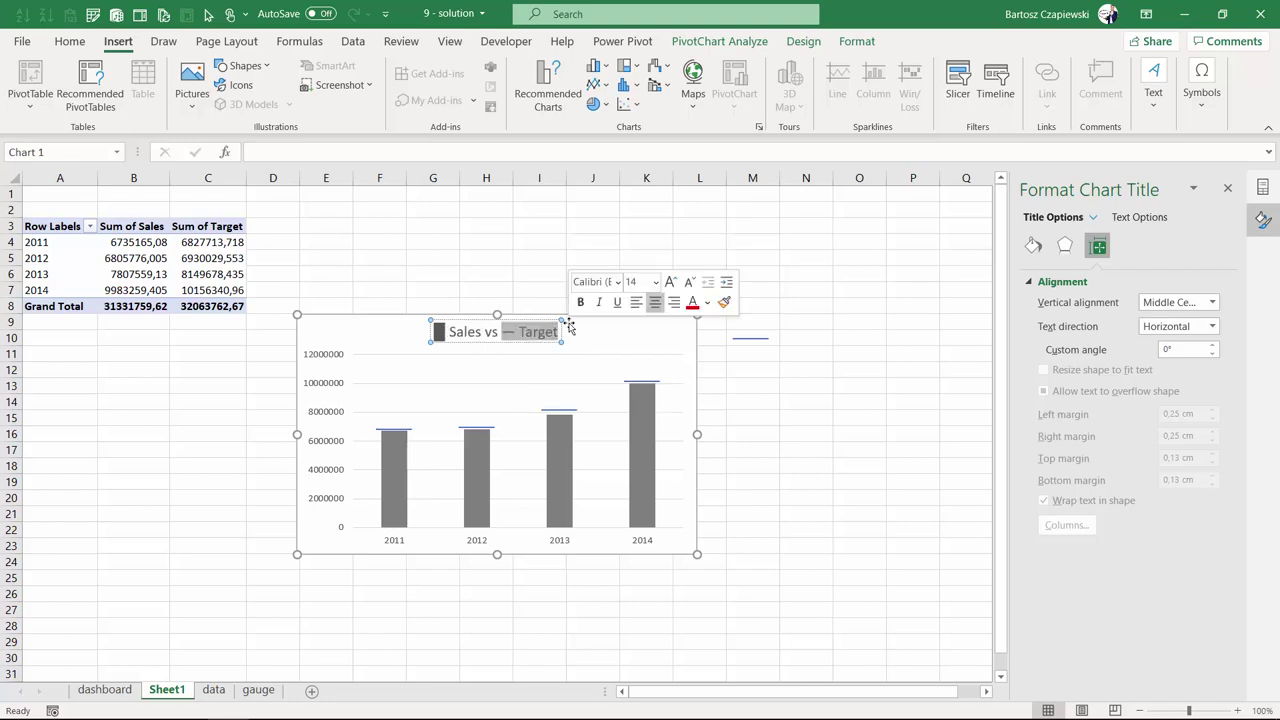
left_click(69, 41)
left_click(314, 100)
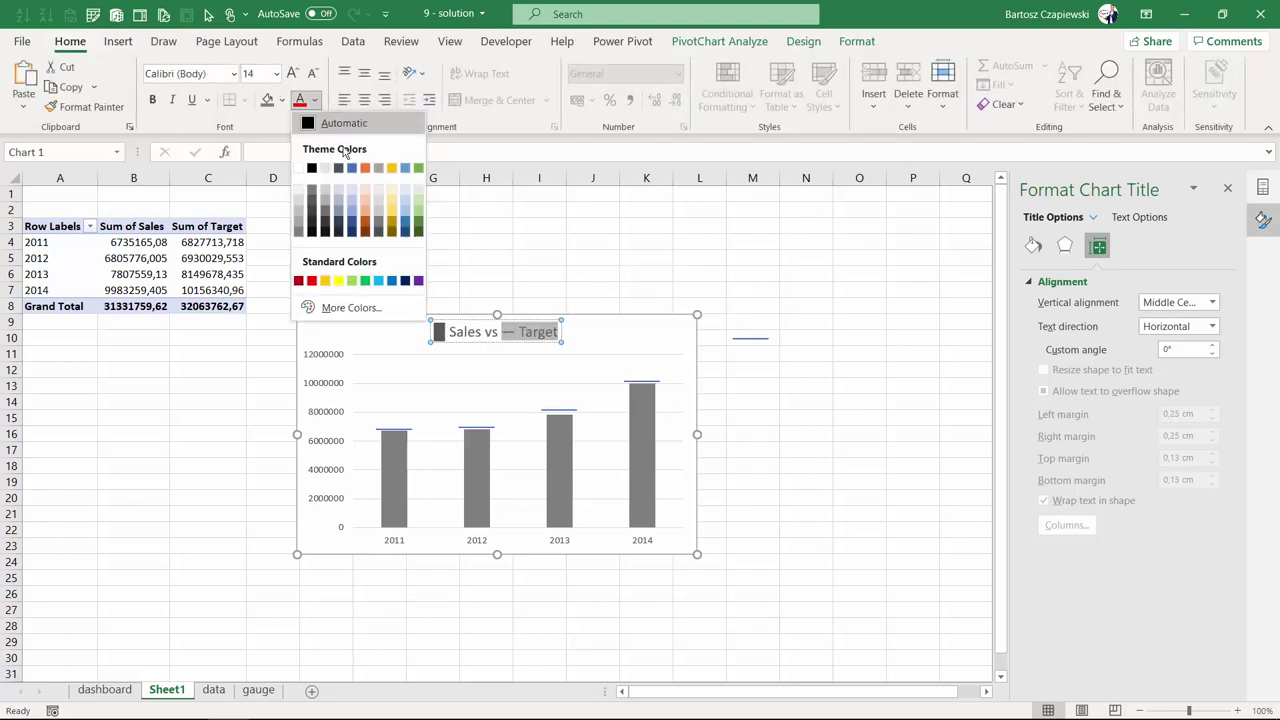
left_click(405, 167)
left_click(606, 331)
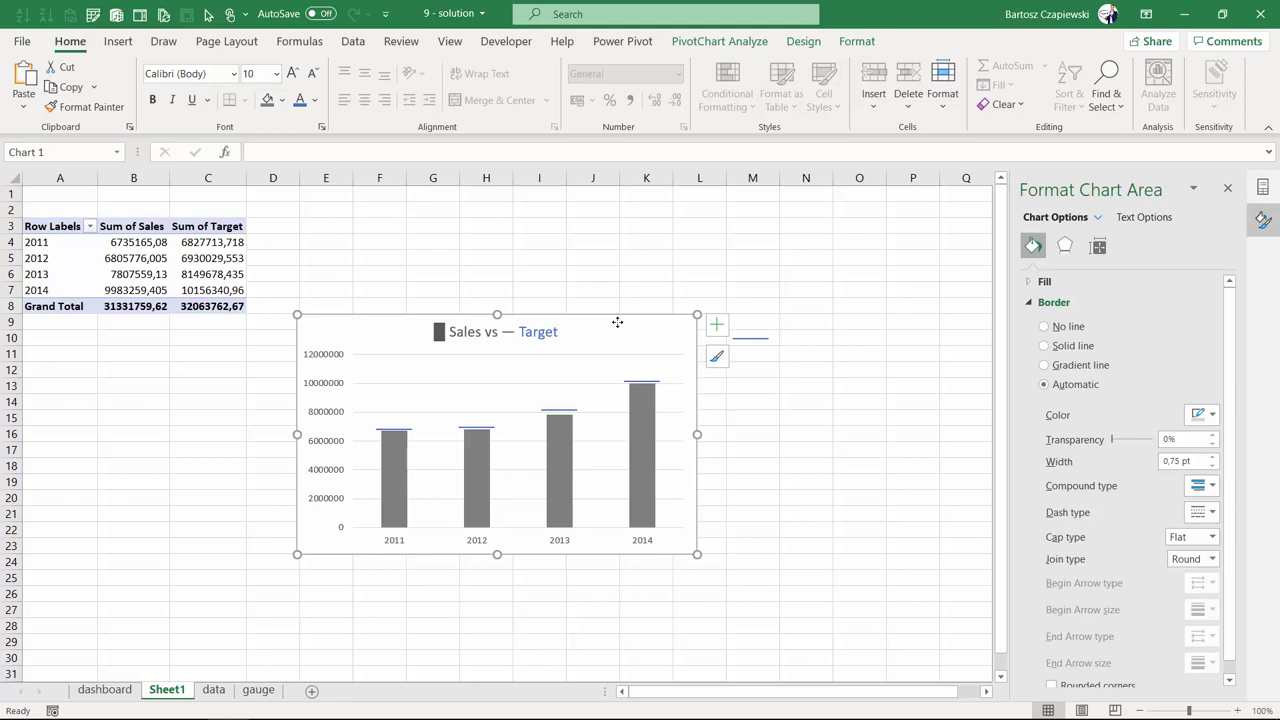
- Cut the chart from Sheet1 and paste it at cell B20 on the dashboard sheet
key("ctrl+x")
left_click(104, 690)
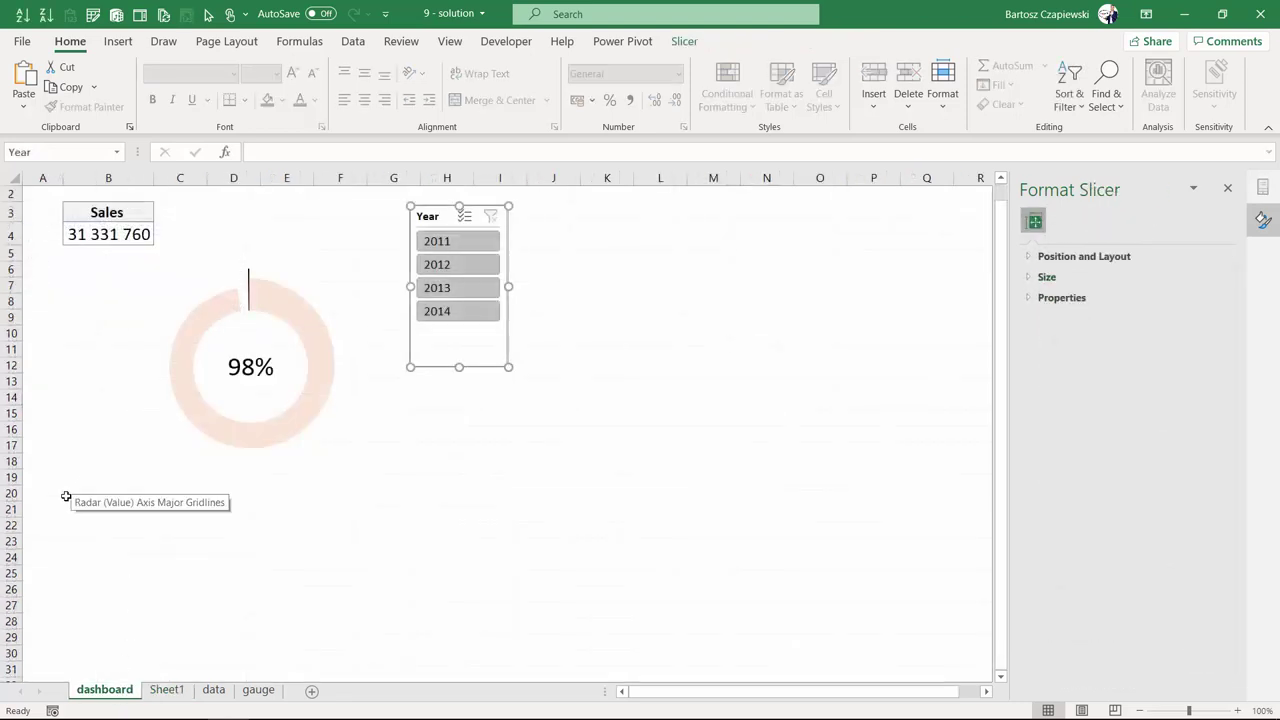
left_click(65, 497)
key("ctrl+v")
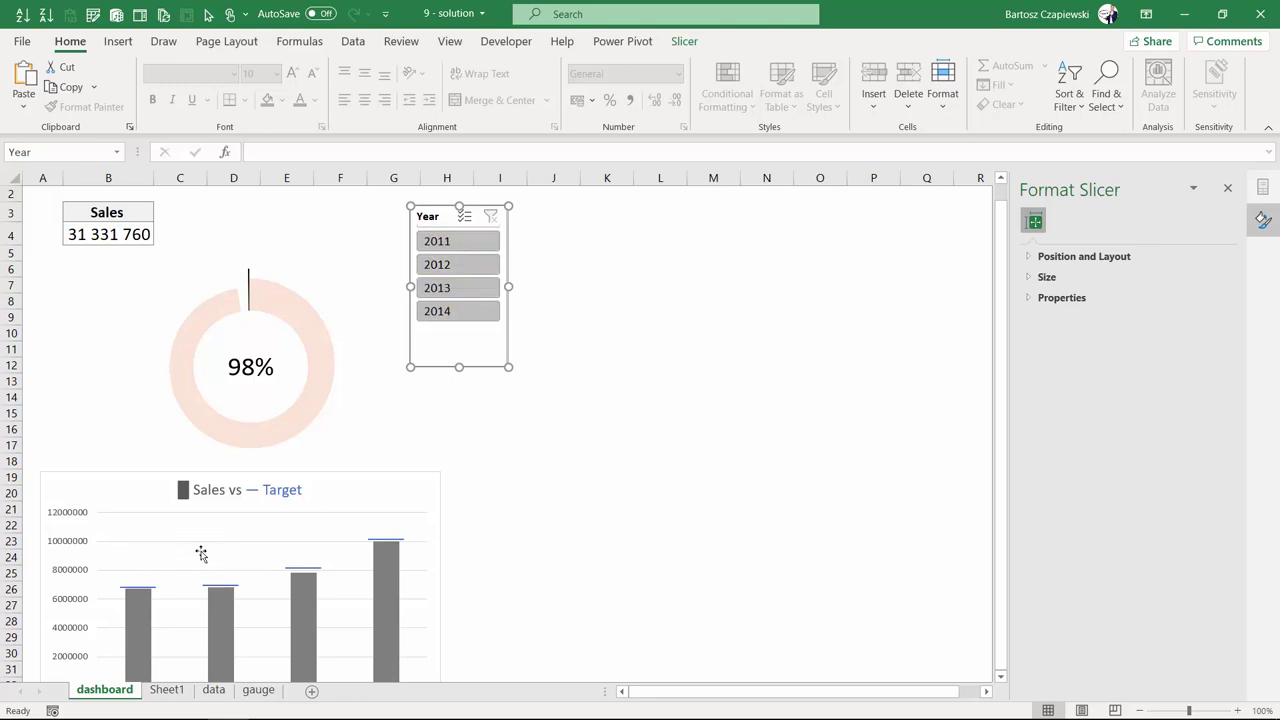
left_click(481, 538)
scroll(460, 530, "down", 1)
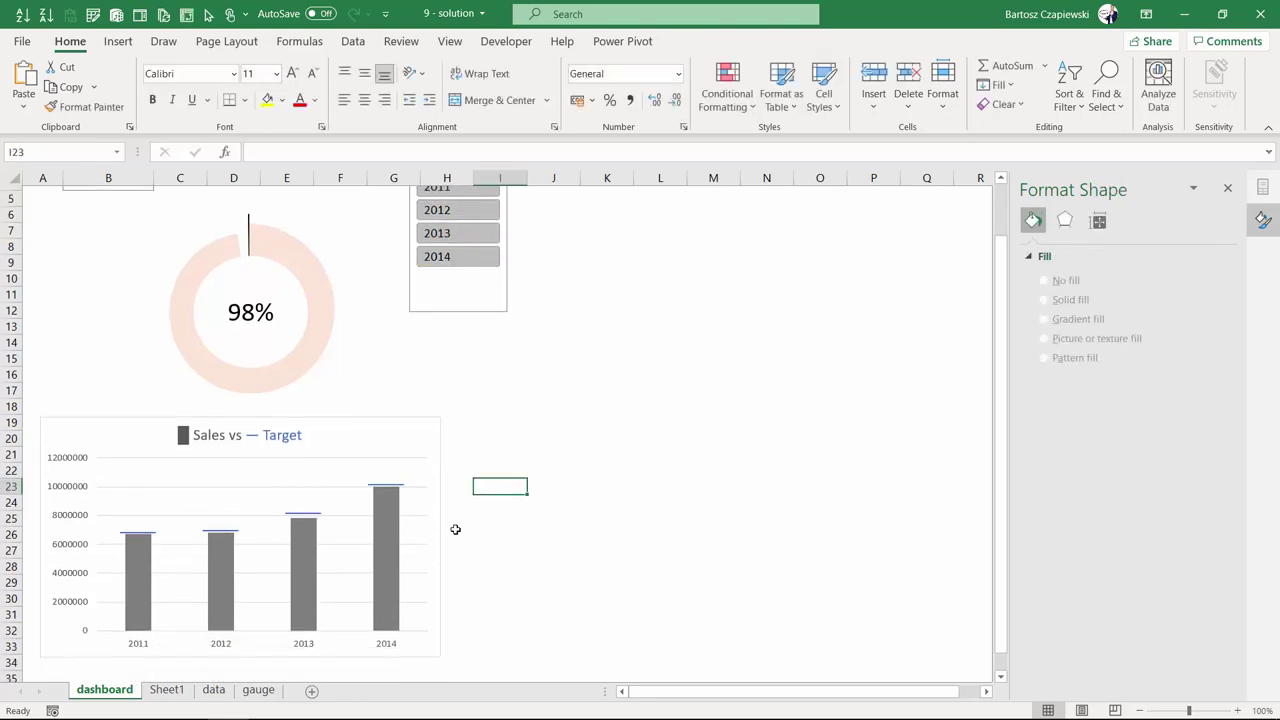
scroll(336, 526, "up", 1)
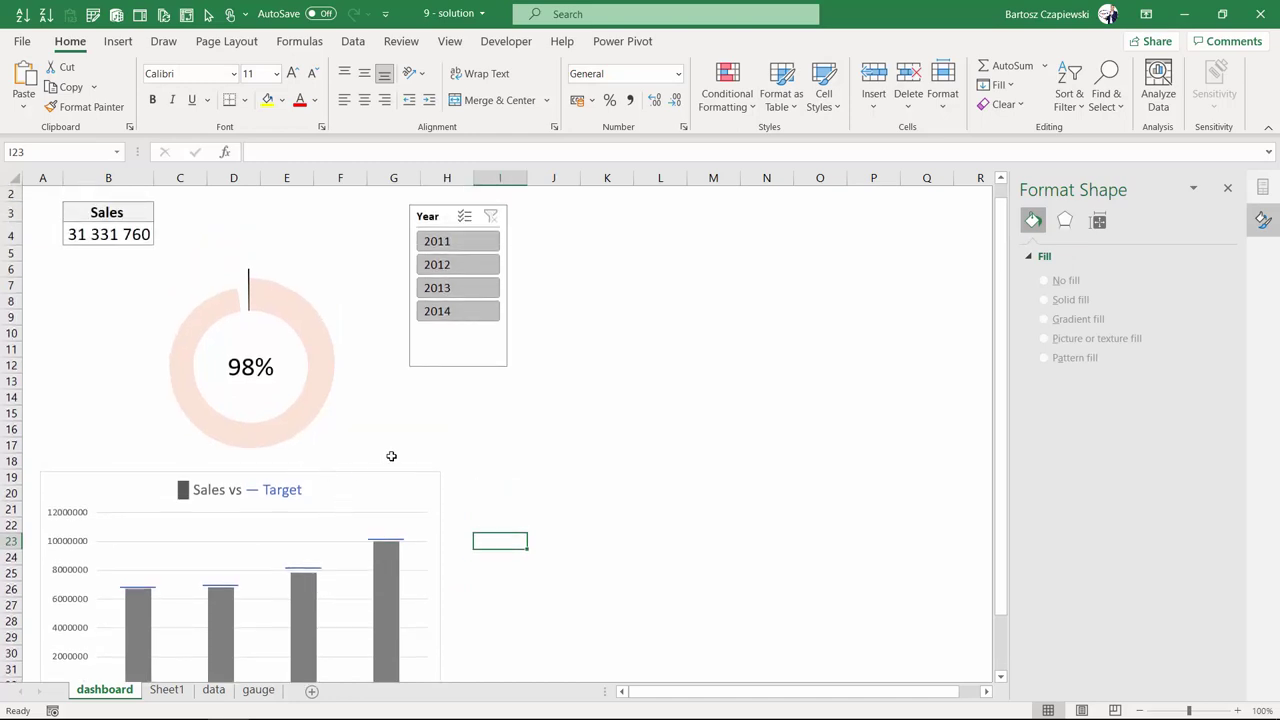